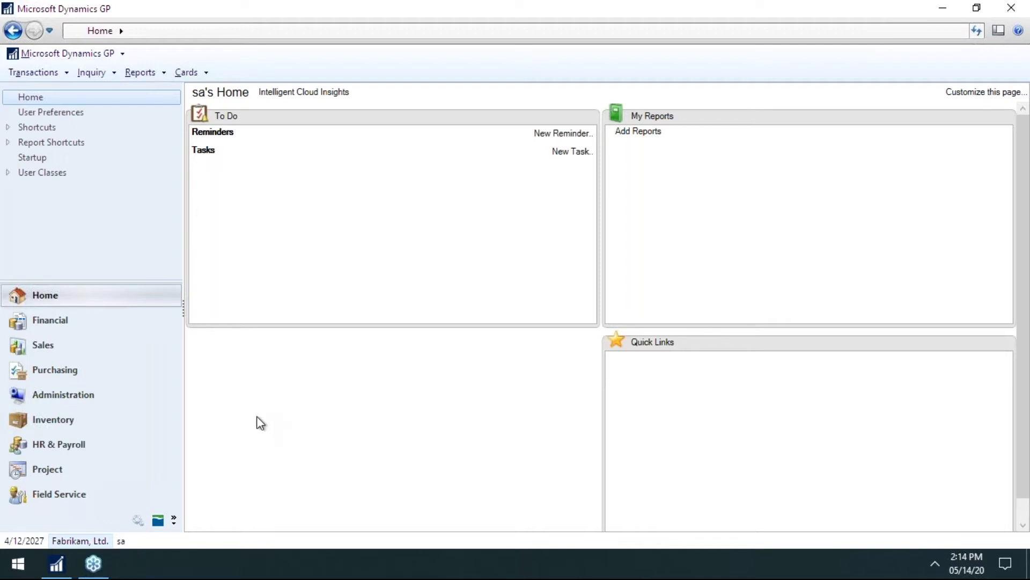
Add the demo option of the receivables Aged Trial Balance report to the print list, and close the reports window
left_click(65, 346)
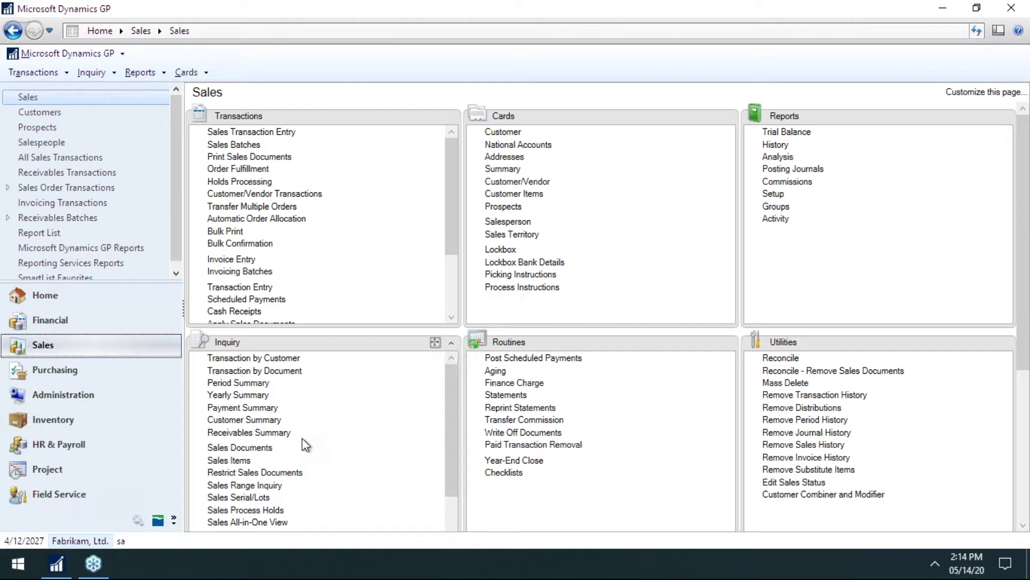
left_click(786, 135)
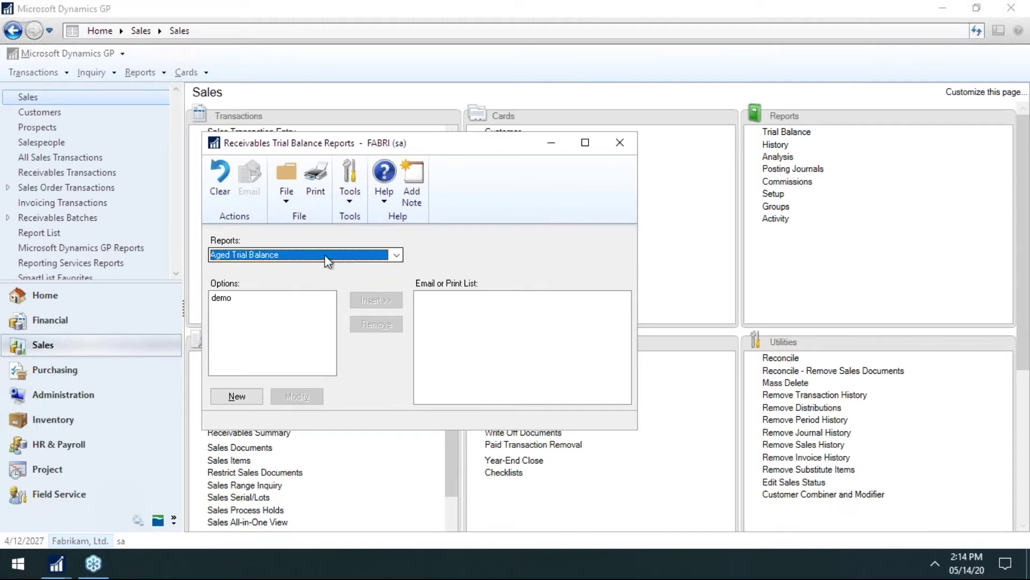
left_click(376, 256)
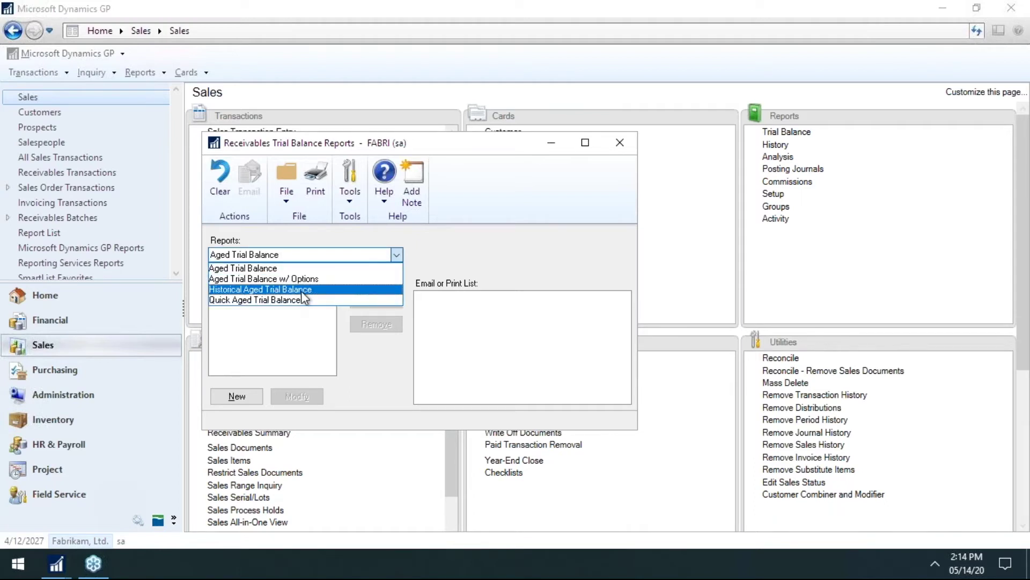
left_click(468, 241)
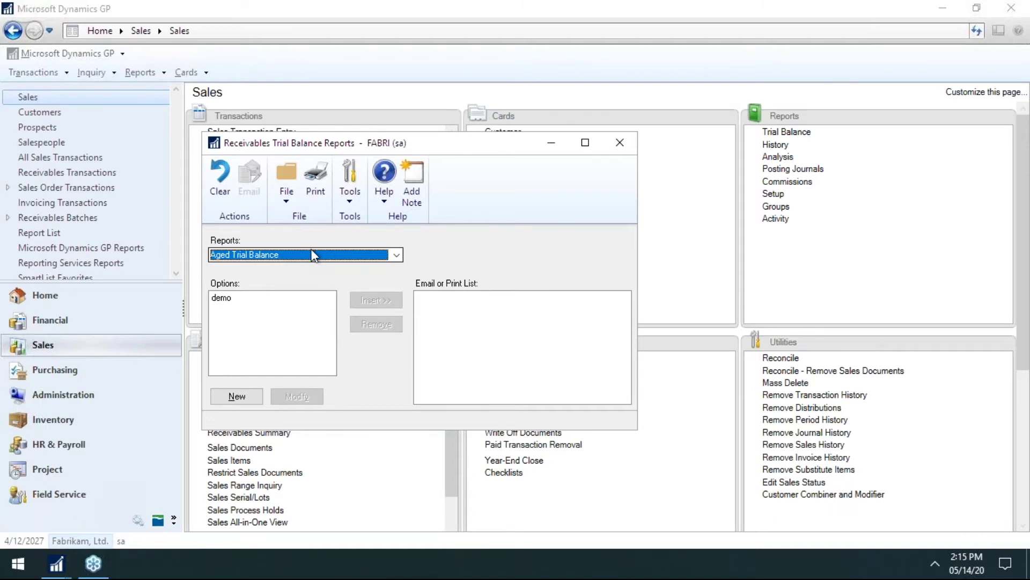
left_click(222, 298)
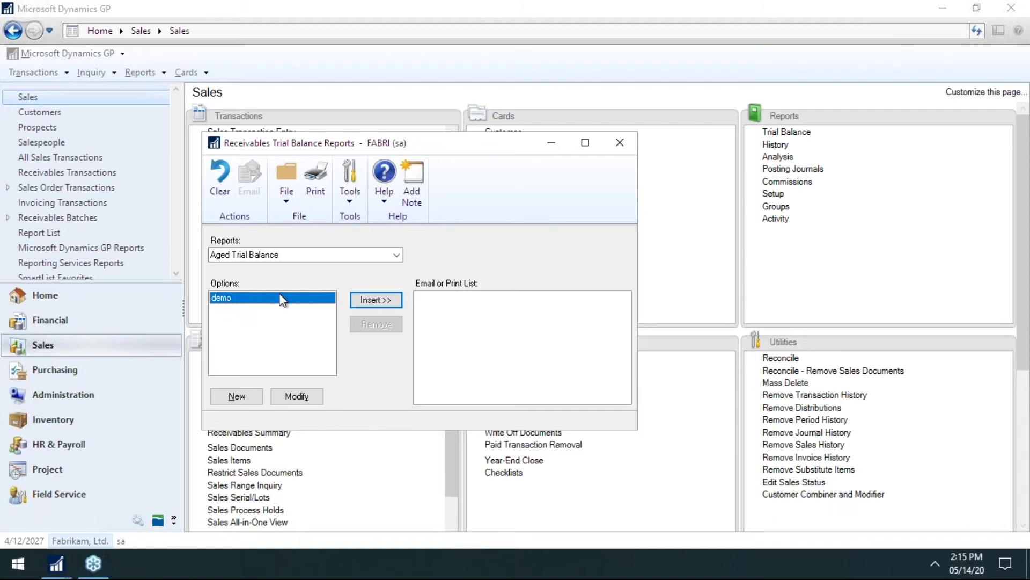
left_click(357, 299)
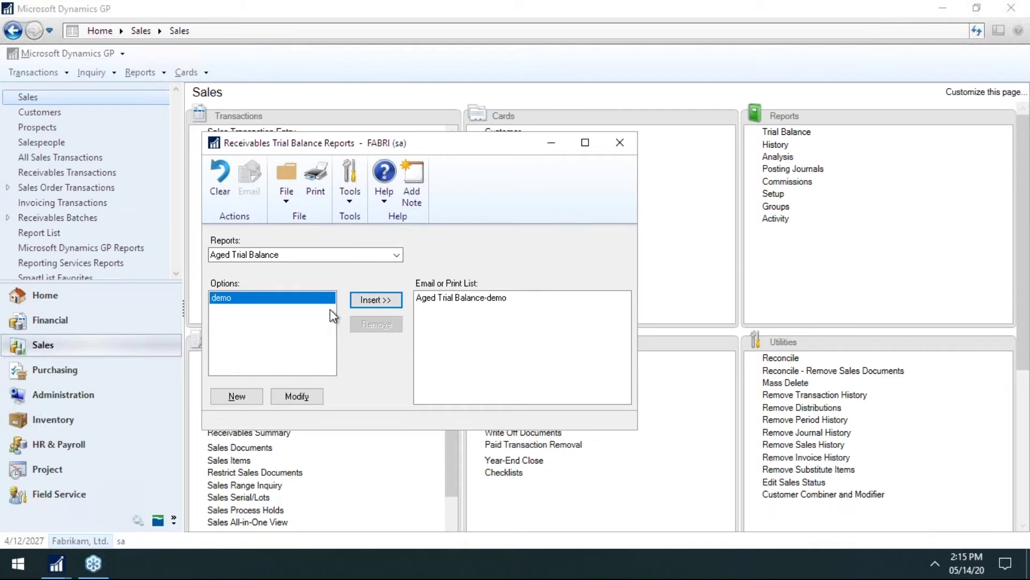
left_click(622, 141)
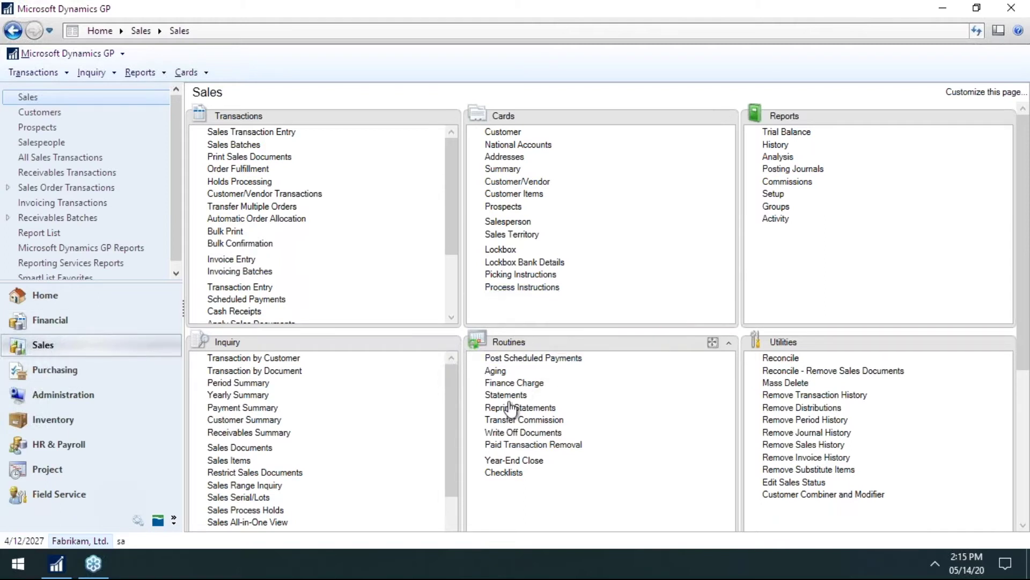
Review the options of the receivables year-end closing routine without processing it
left_click(504, 462)
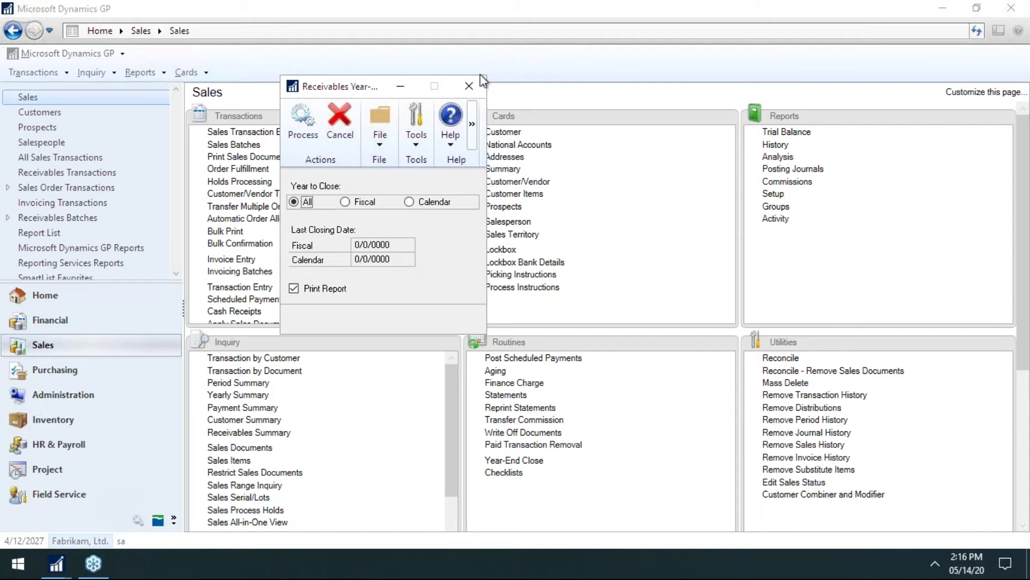
left_click(466, 89)
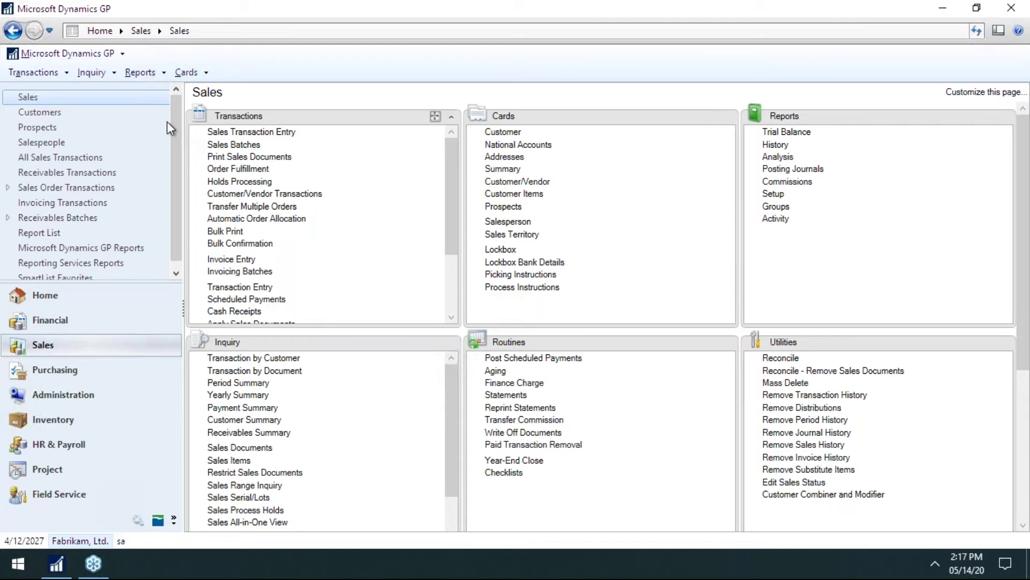
In the company's fiscal periods setup, close all 2027 periods for every series, and reopen them all
left_click(95, 58)
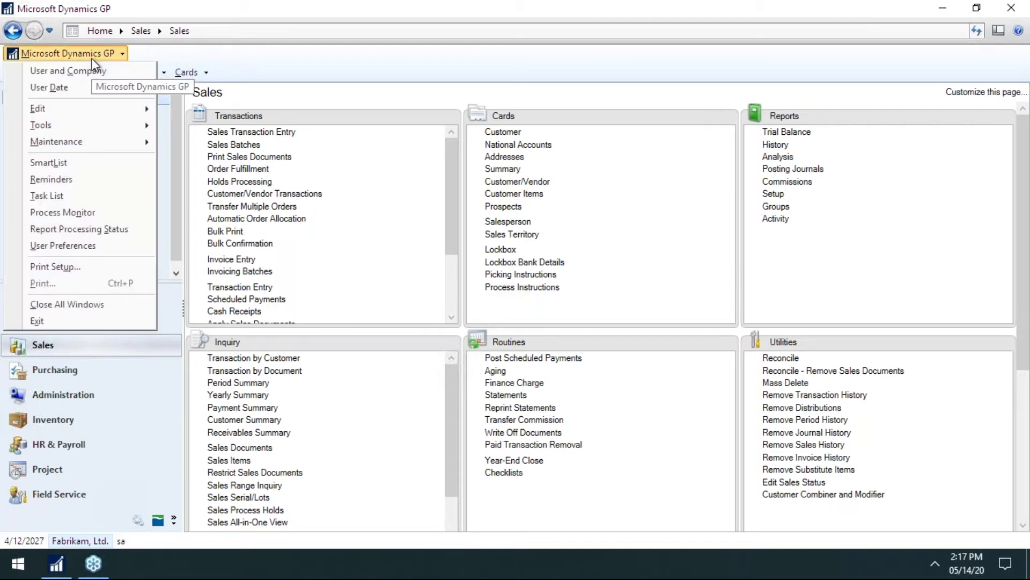
mouse_move(109, 128)
mouse_move(200, 127)
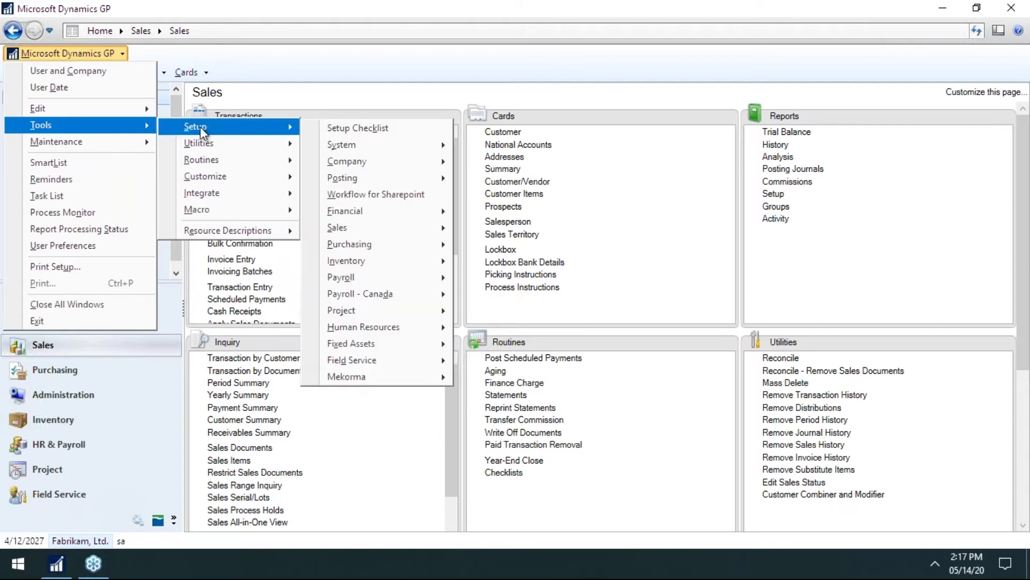
mouse_move(383, 210)
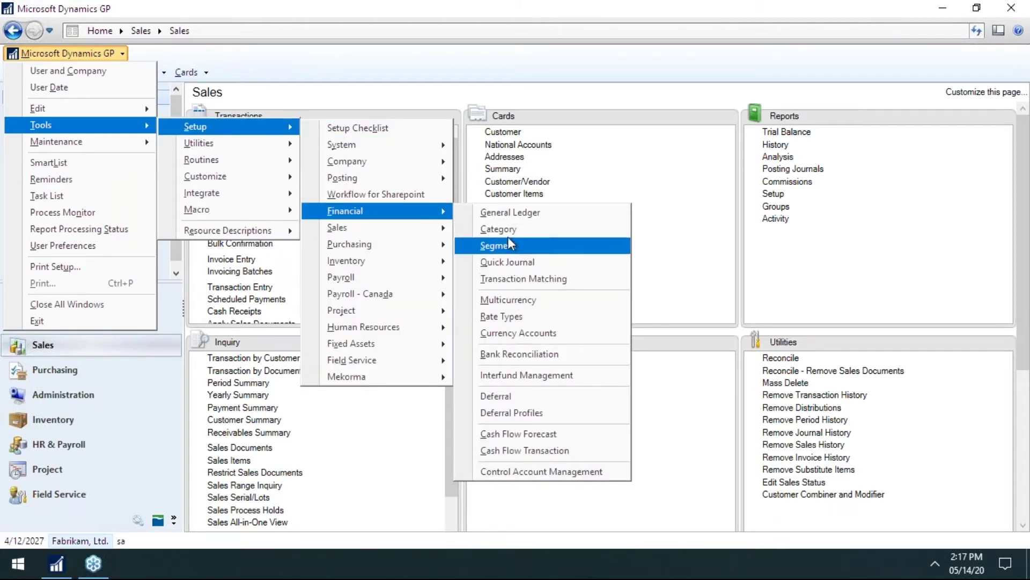
mouse_move(389, 163)
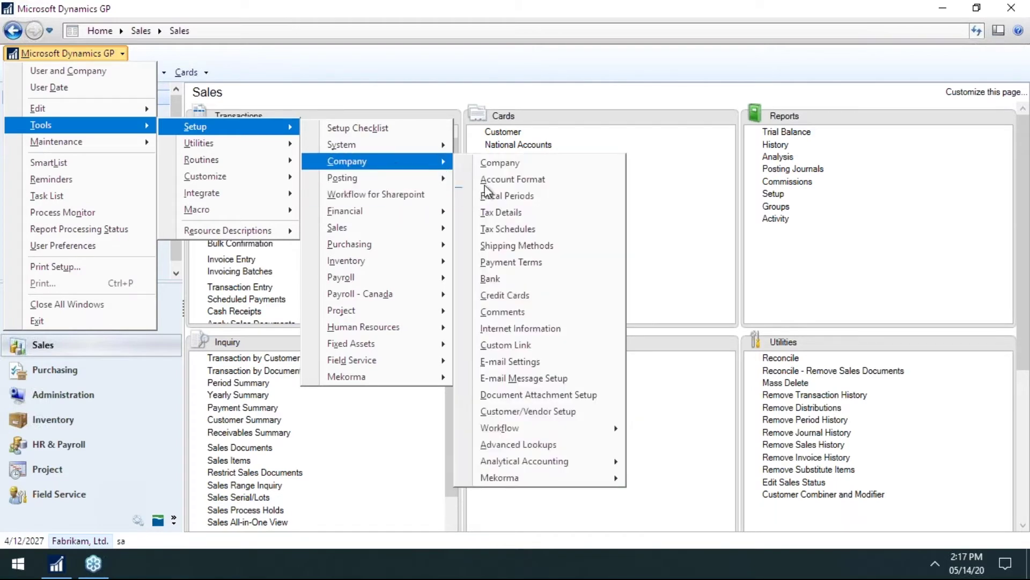
left_click(549, 197)
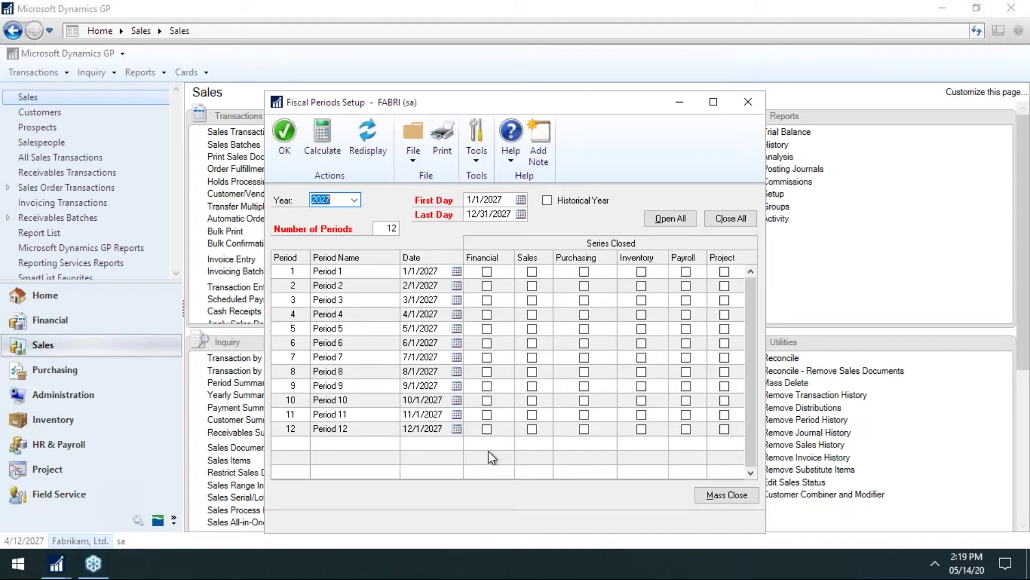
left_click(730, 218)
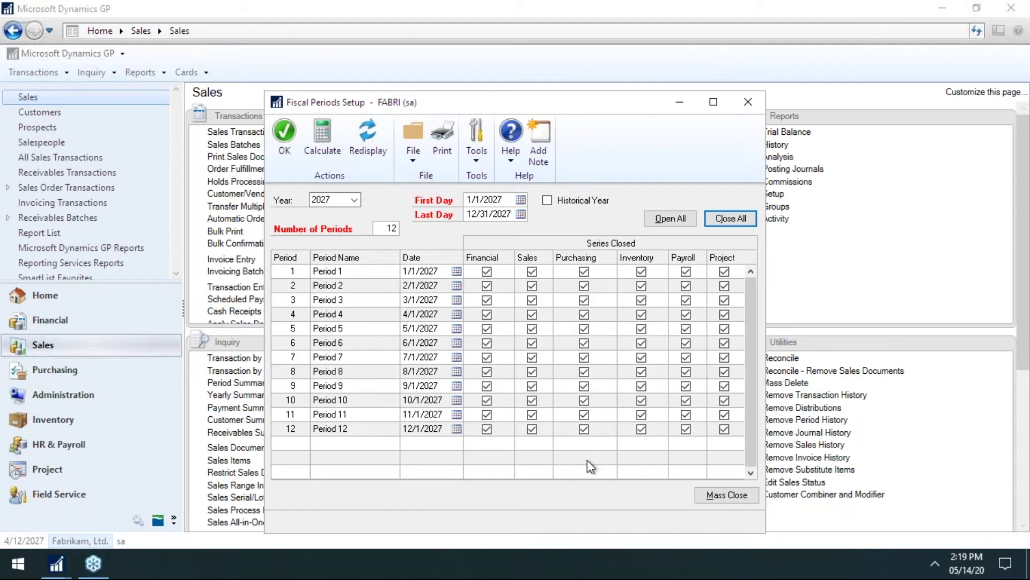
left_click(671, 220)
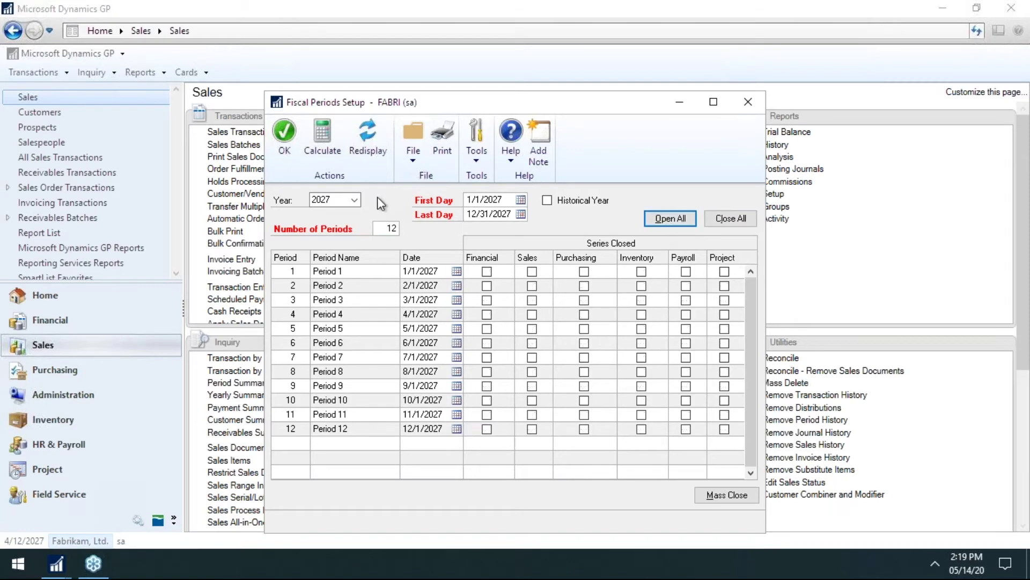
left_click(292, 146)
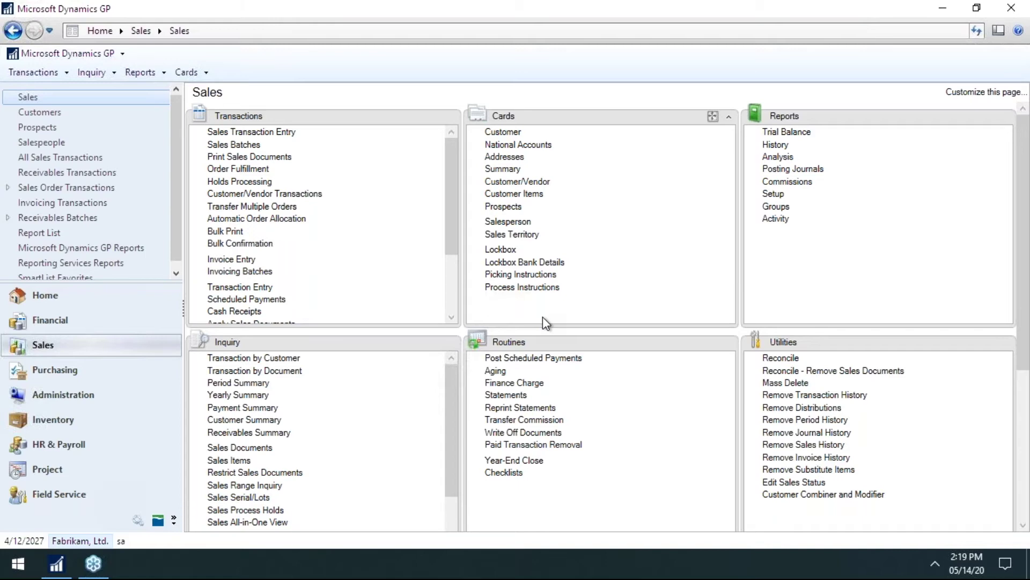
Add the Summary option of the payables Historical Aged Trial Balance report to the print list, and close the reports window
left_click(88, 371)
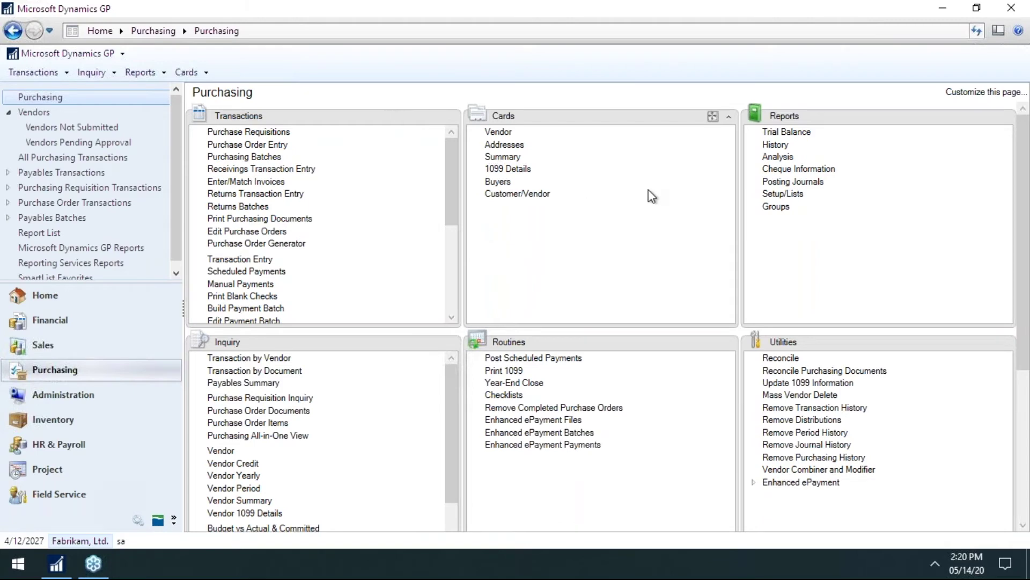
left_click(779, 132)
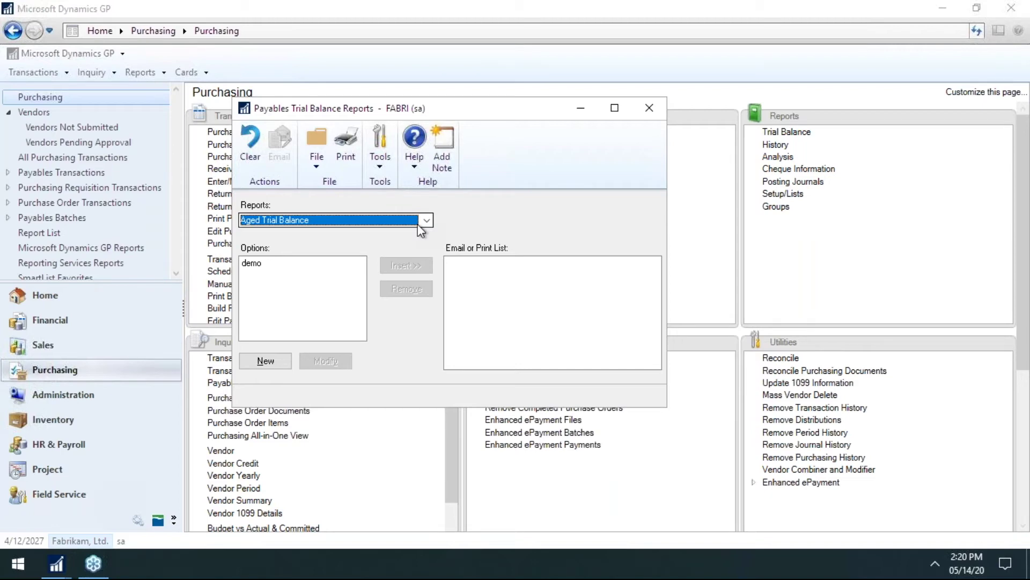
left_click(427, 222)
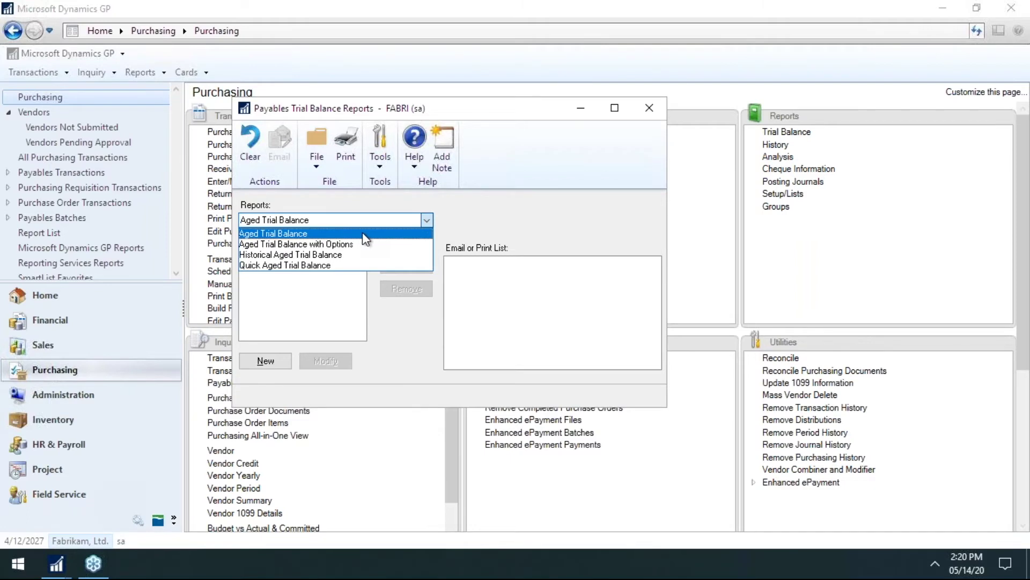
left_click(381, 255)
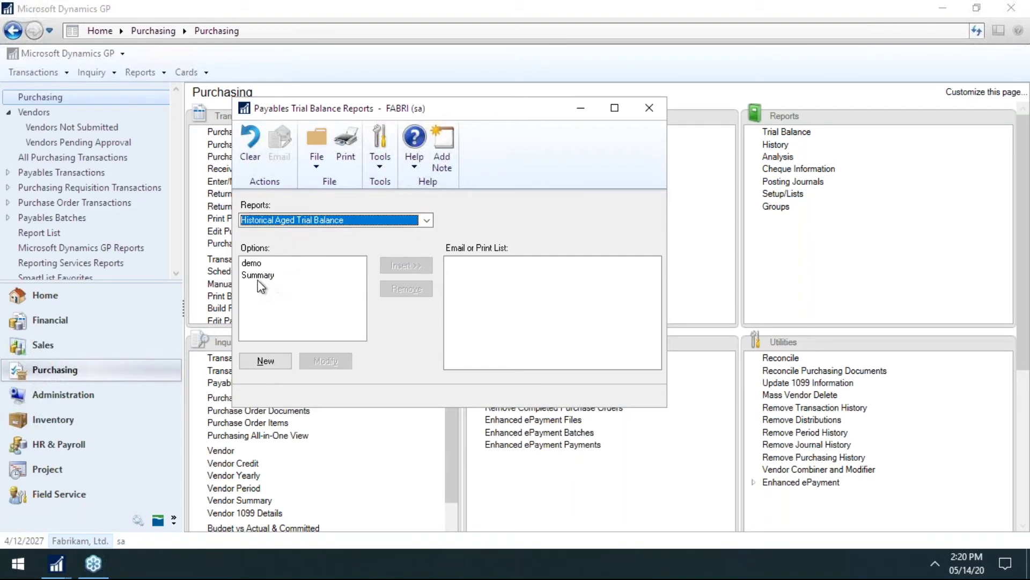
left_click(285, 276)
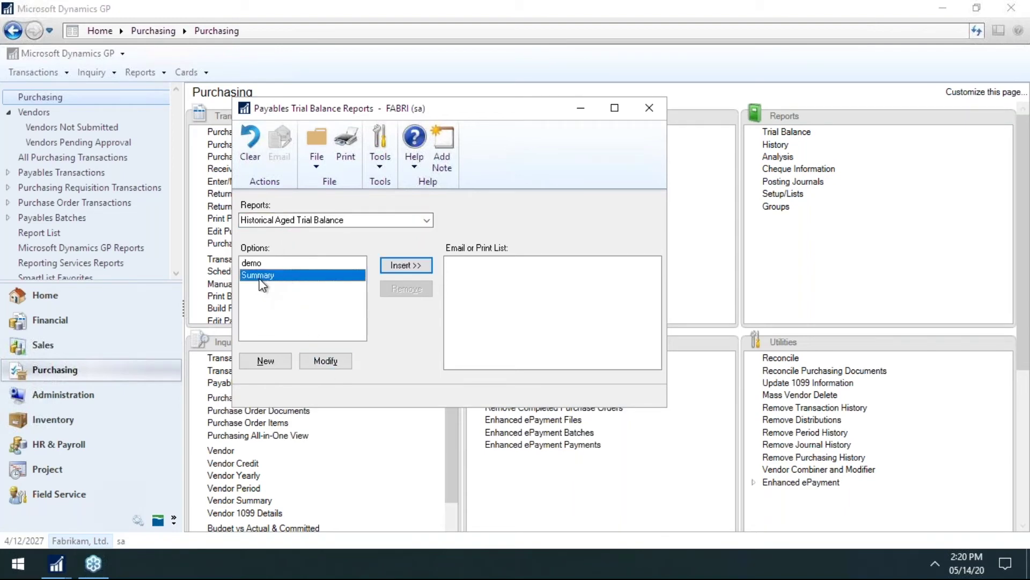
left_click(392, 265)
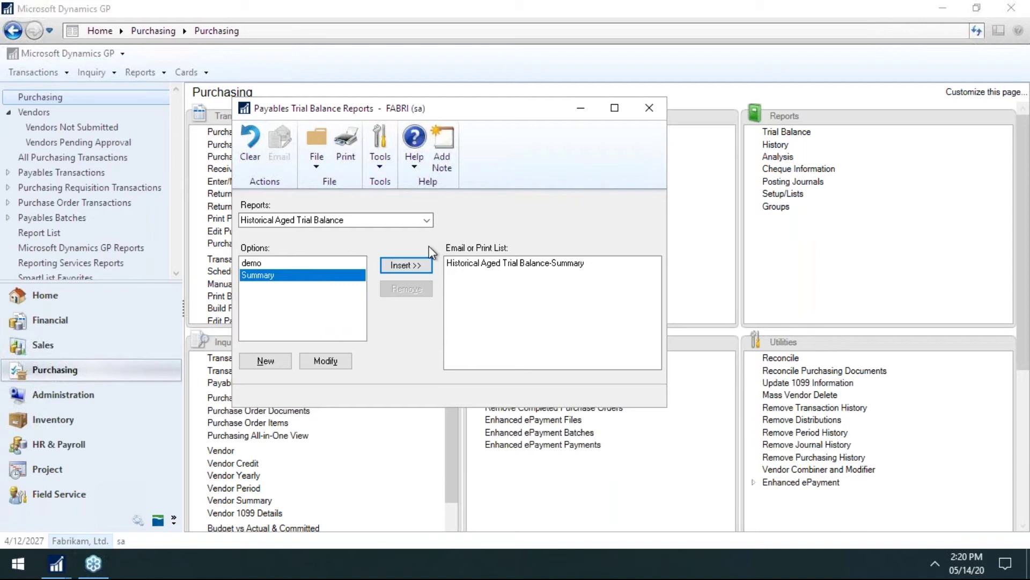
left_click(648, 109)
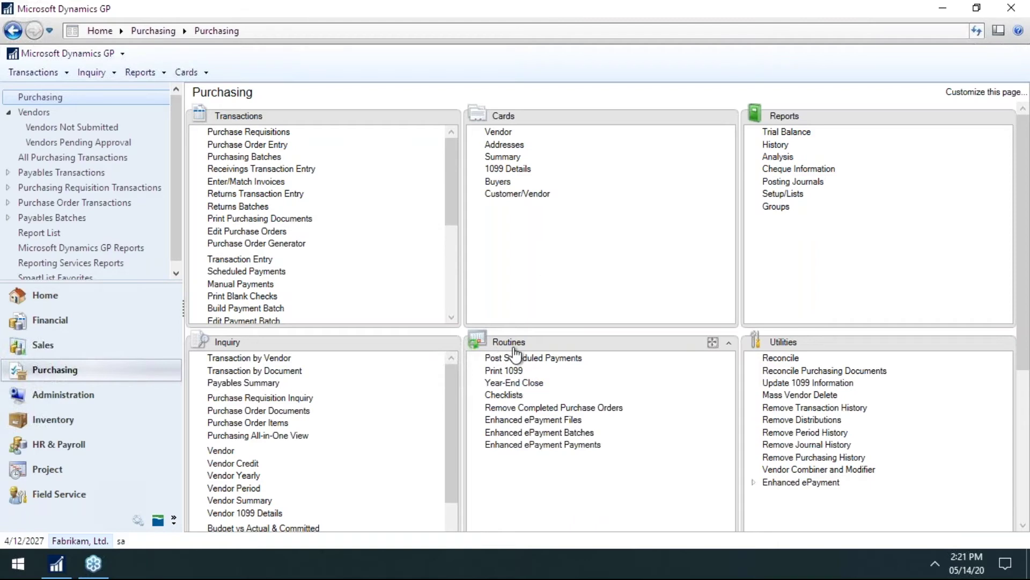
Review the options of the payables year-end closing routine without closing the year
left_click(525, 383)
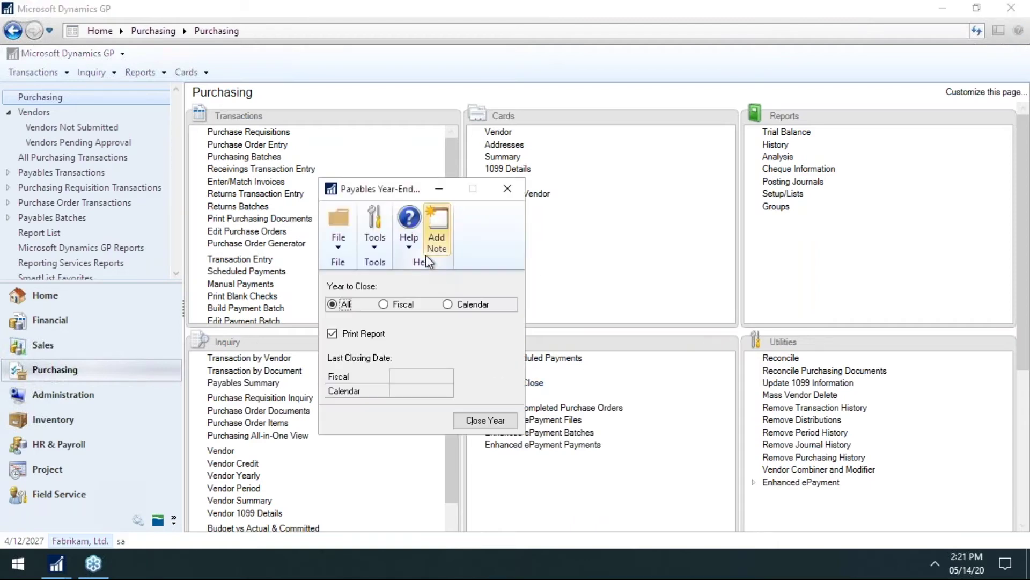
left_click_drag(375, 197, 407, 144)
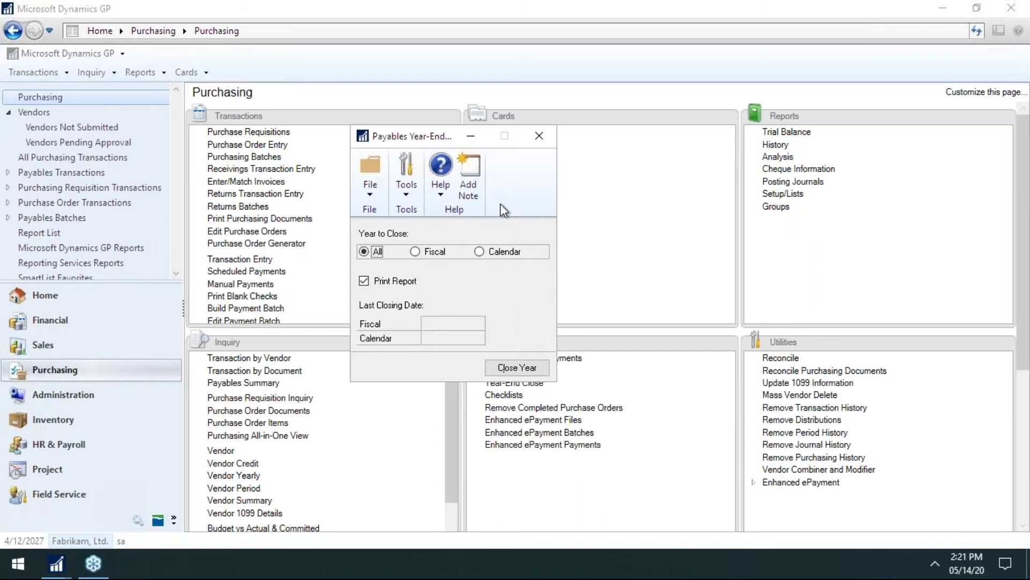
left_click(539, 135)
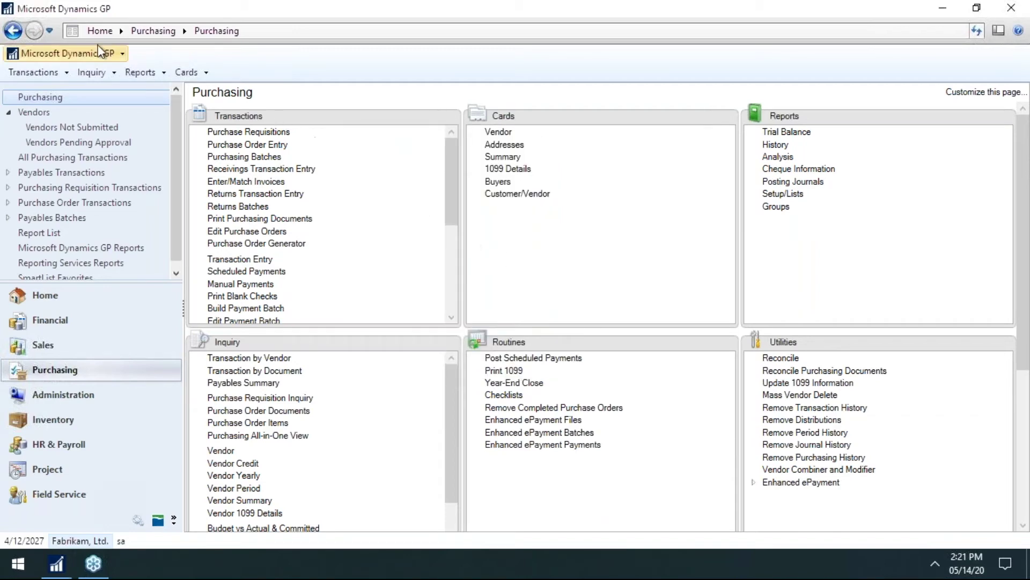
Open the company's fiscal periods setup for 2027
left_click(69, 52)
mouse_move(108, 125)
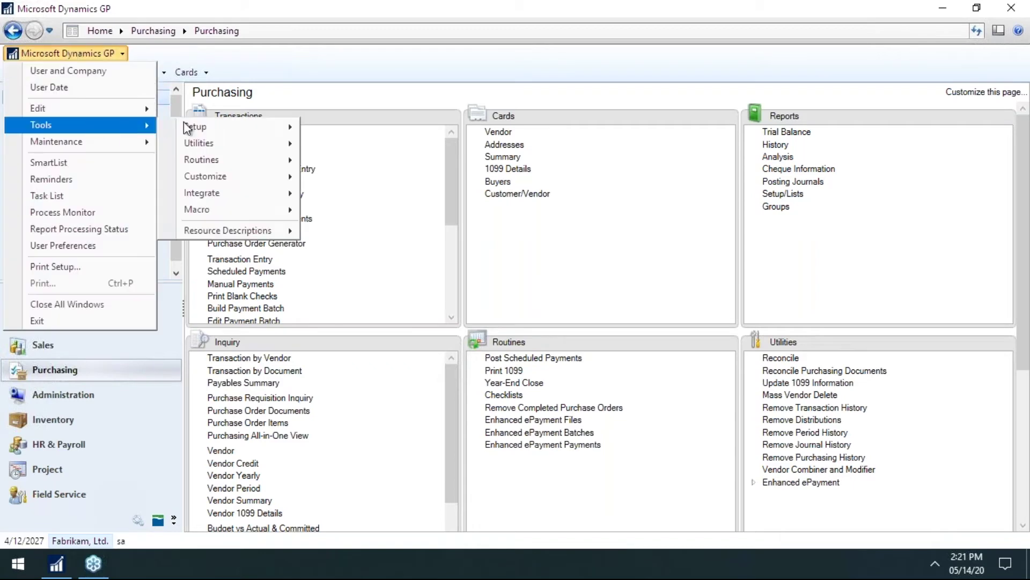
mouse_move(215, 126)
mouse_move(362, 163)
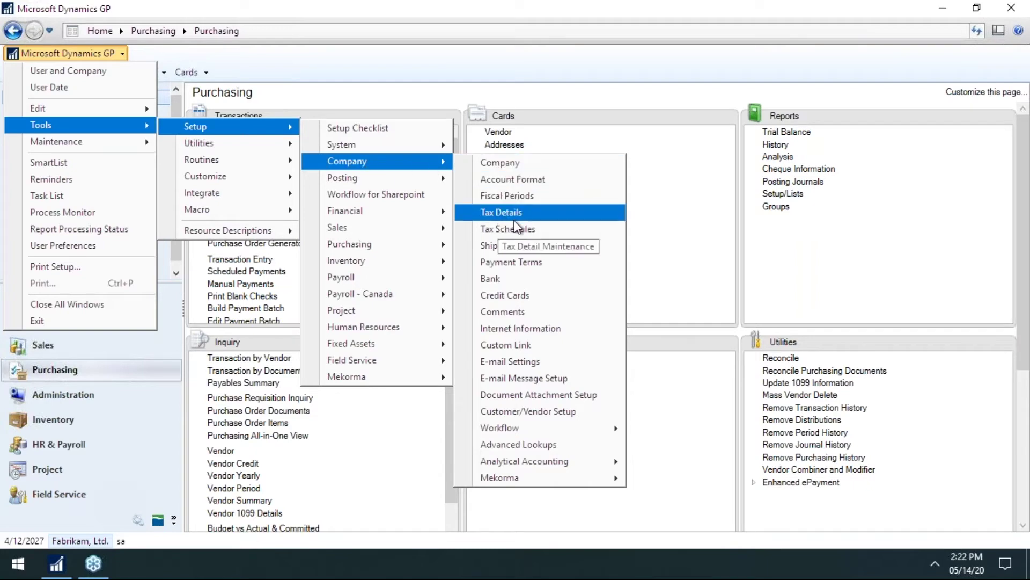
left_click(565, 202)
left_click_drag(439, 128, 381, 51)
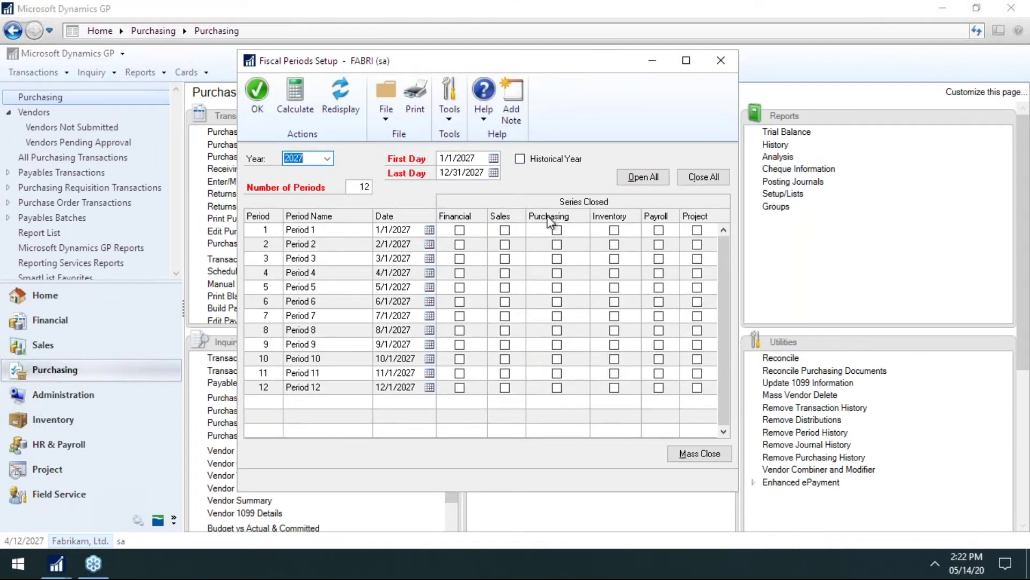
Mark the Purchasing series as closed for periods 1 through 12 of 2027, and save the fiscal periods
left_click(557, 229)
left_click(557, 245)
left_click(559, 275)
left_click(557, 273)
left_click(557, 287)
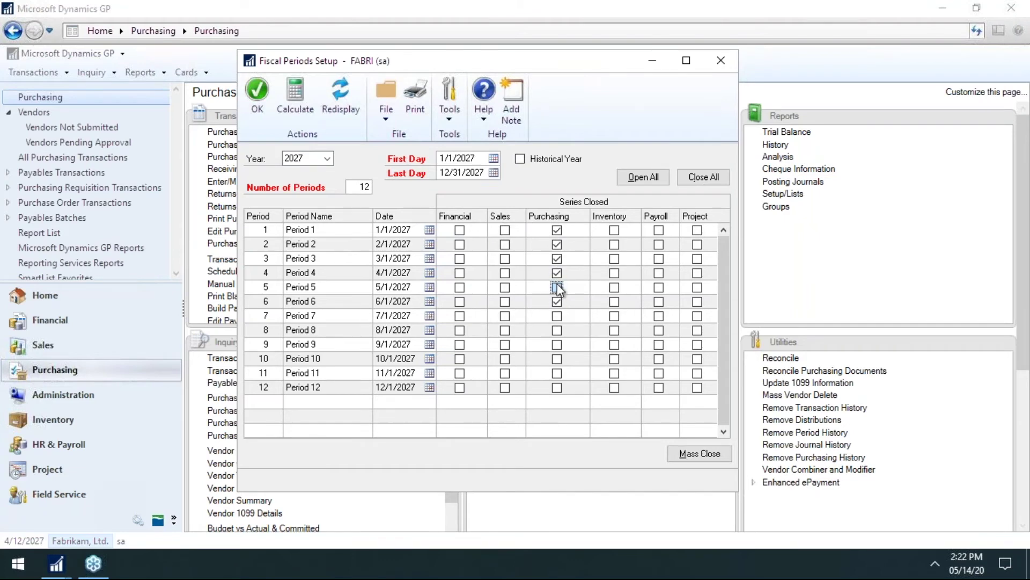
left_click(557, 316)
left_click(557, 330)
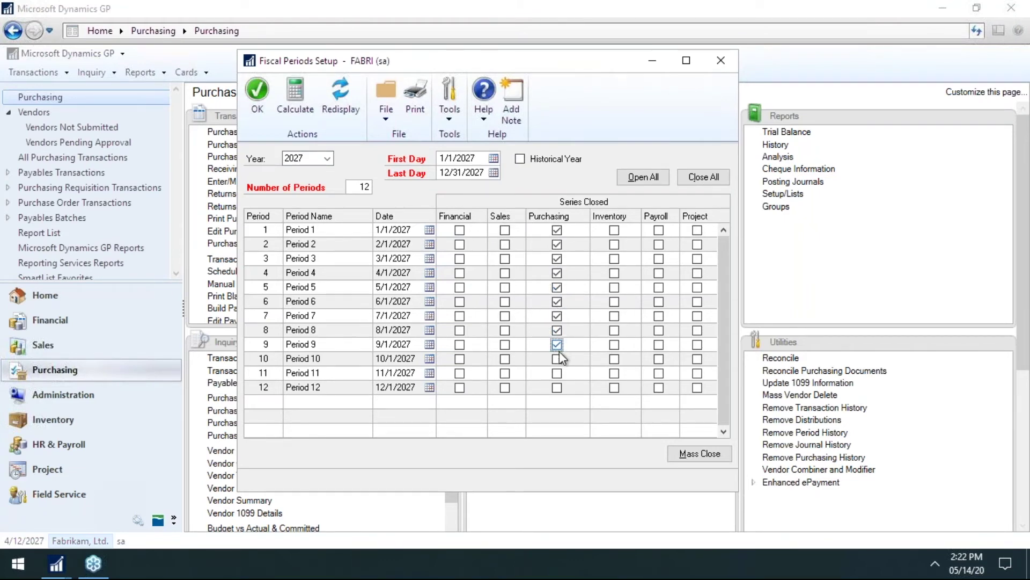
left_click(557, 358)
left_click(557, 373)
left_click(557, 387)
left_click(271, 119)
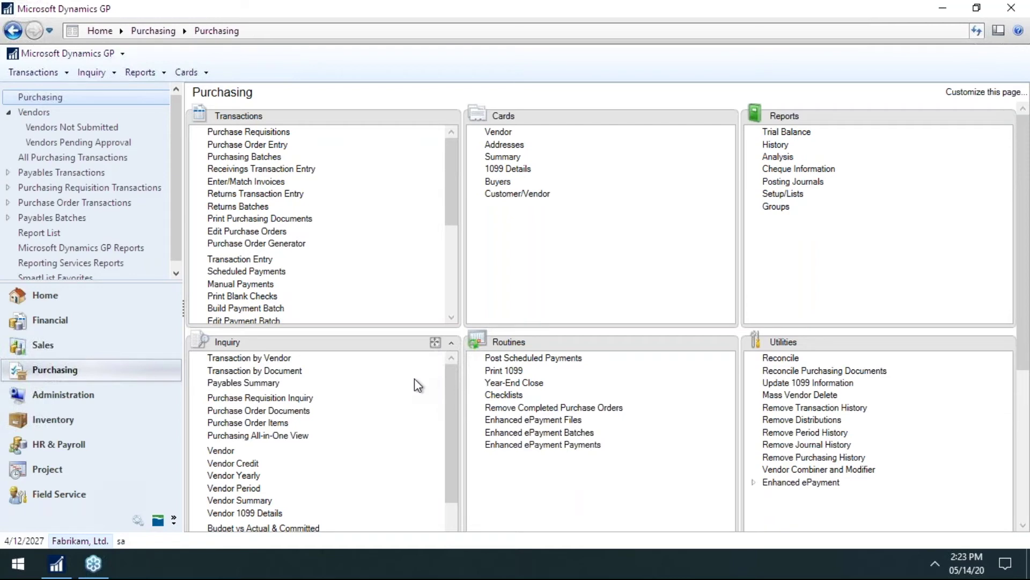
Open the Series Post transaction window in the Financial area
left_click(67, 321)
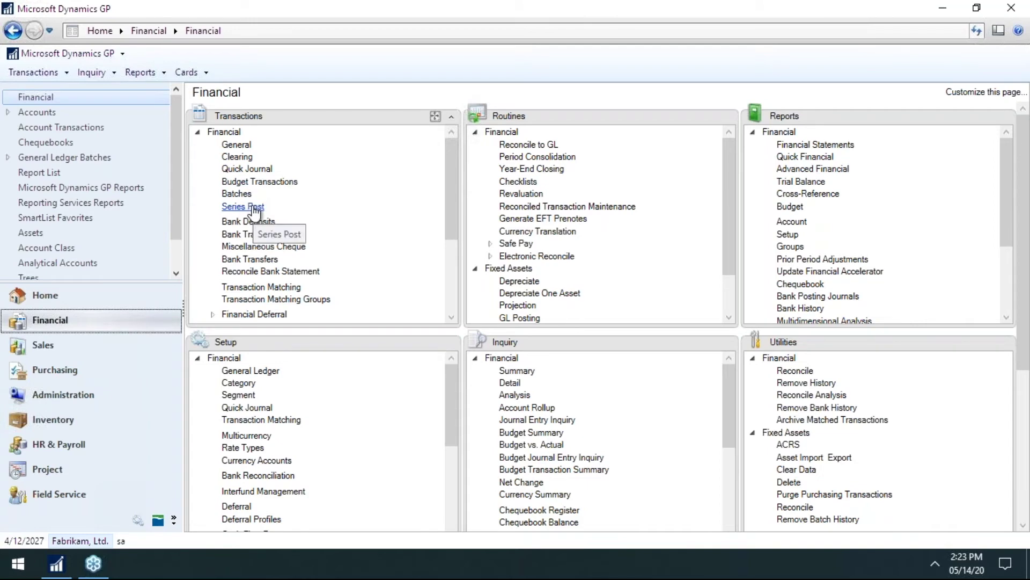
left_click(254, 211)
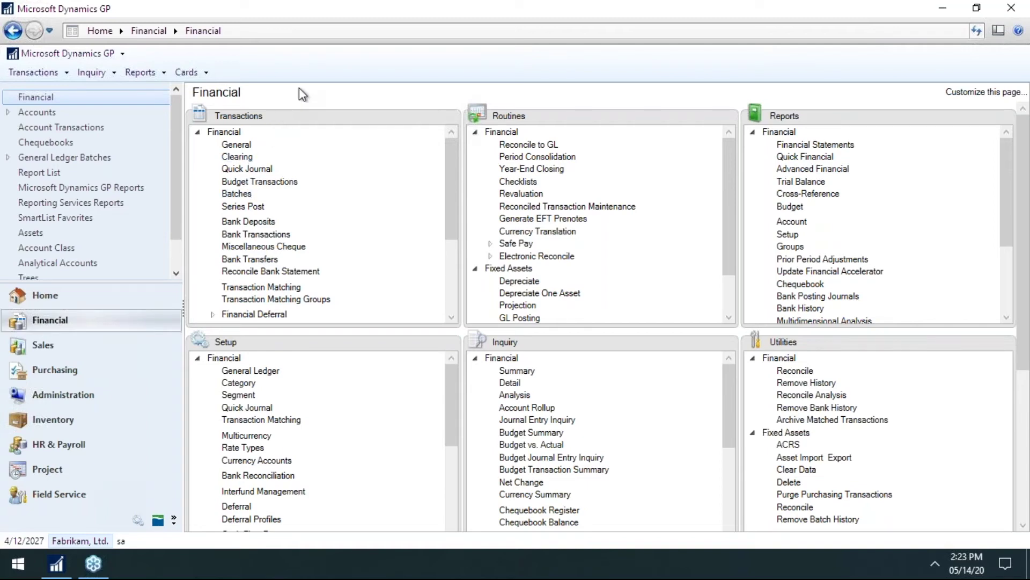
Open the Trial Balance Report window and choose the Summary report
left_click(802, 182)
left_click_drag(434, 163, 549, 82)
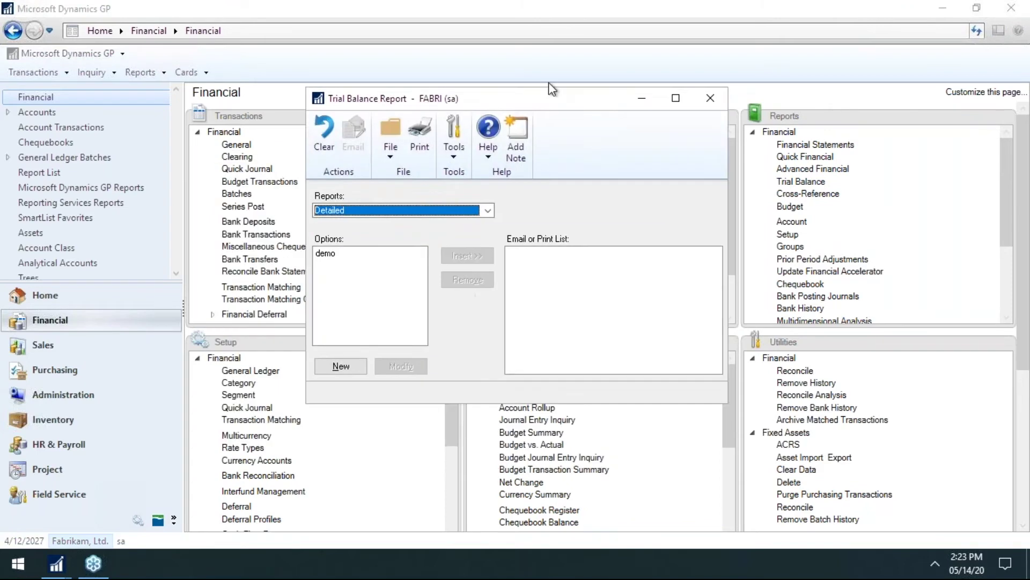
left_click(519, 188)
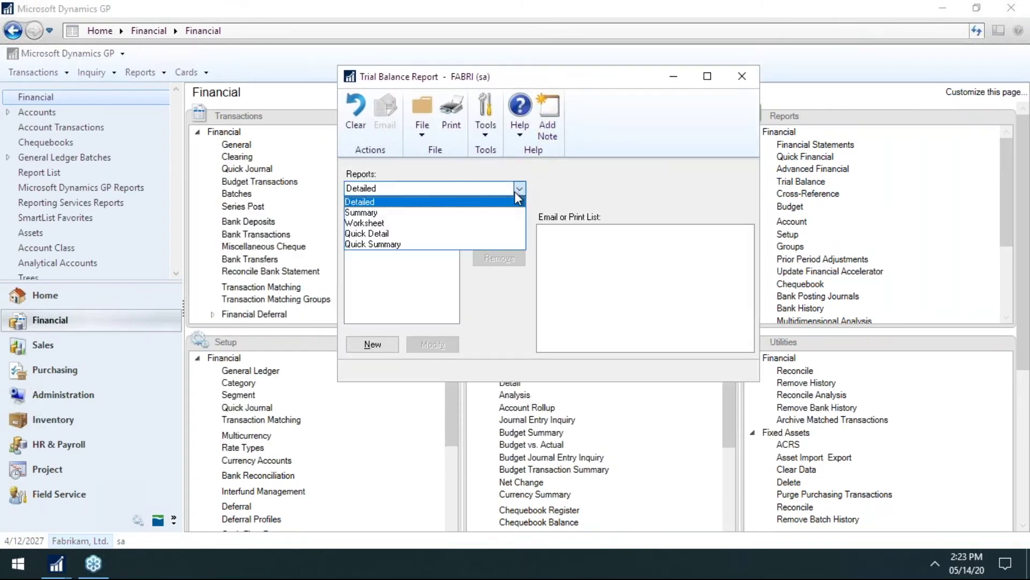
left_click(442, 213)
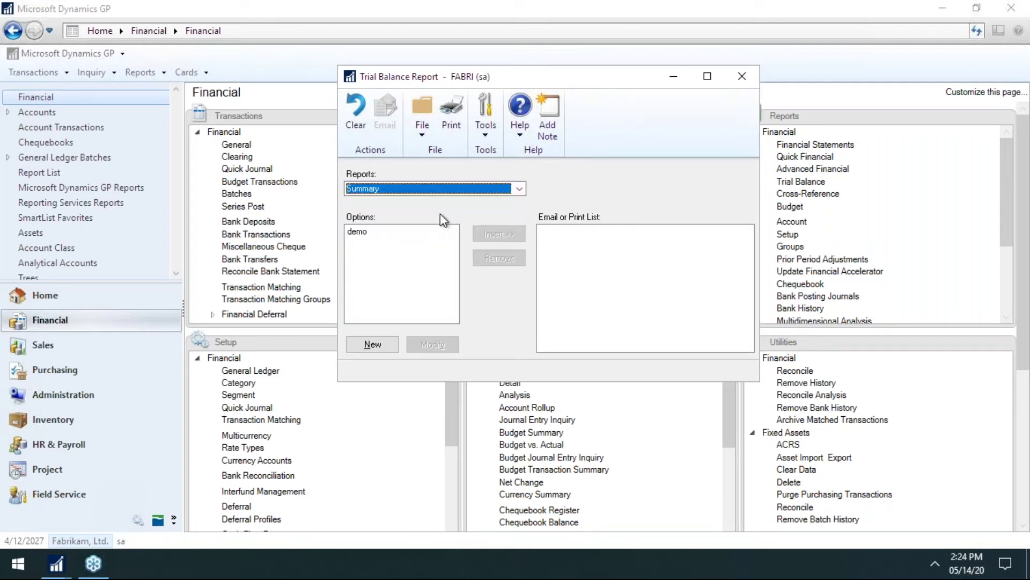
Review the settings of the demo option for the summary trial balance, and close both report windows
left_click(379, 232)
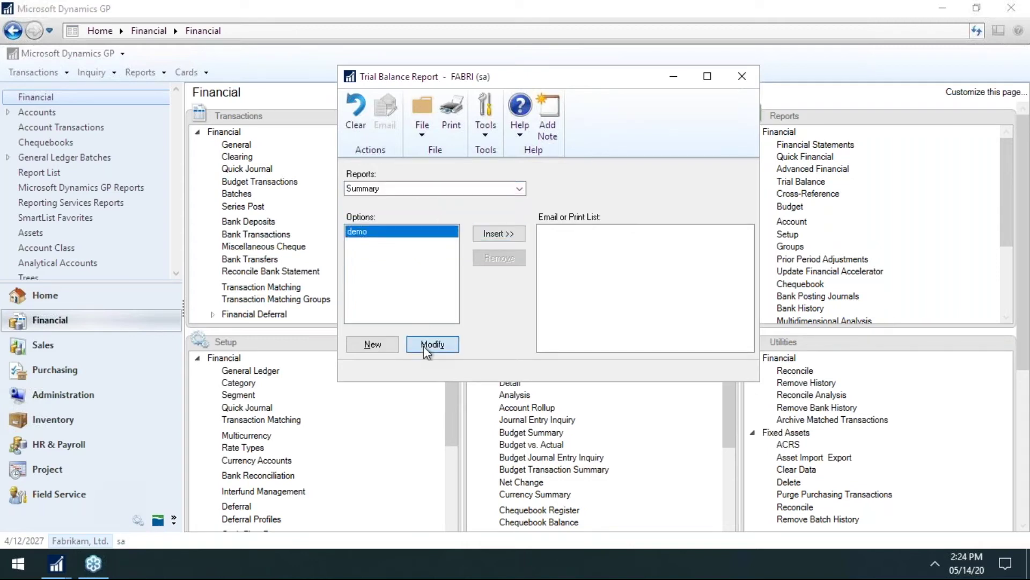
left_click(425, 344)
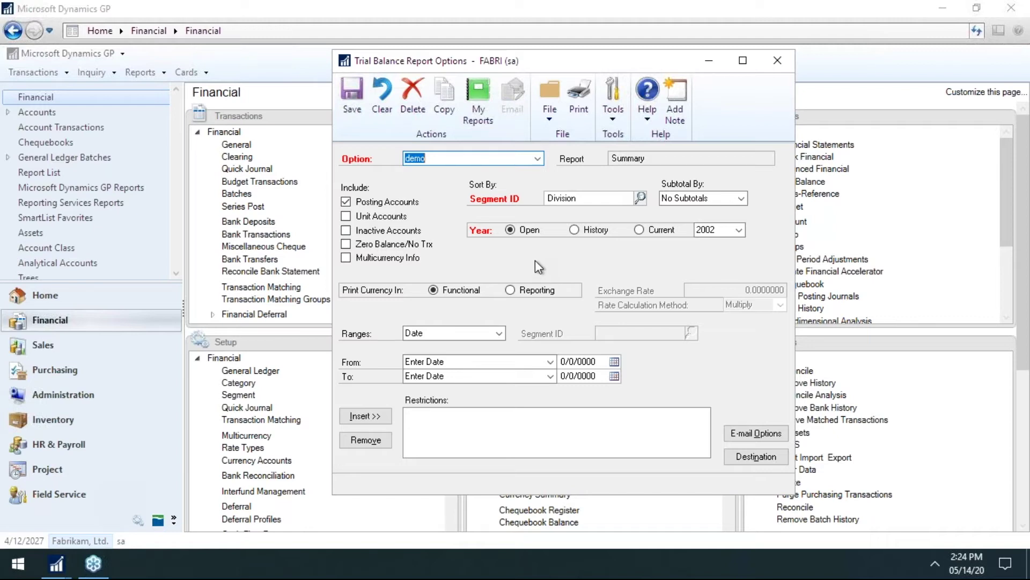
left_click(787, 65)
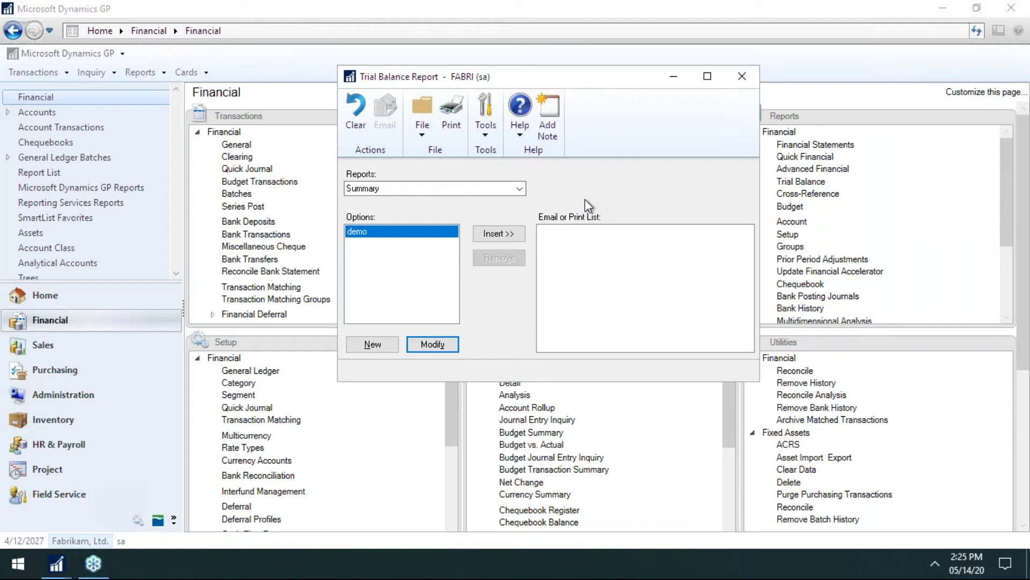
left_click(743, 76)
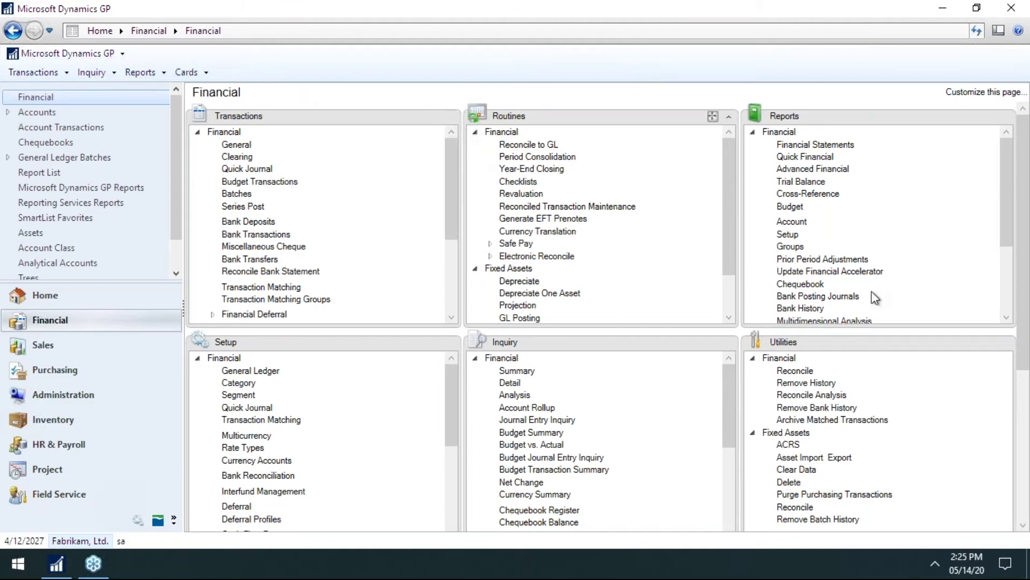
Move the Cards section of the Financial page to the top row, above Routines
scroll(1023, 273, "down", 5)
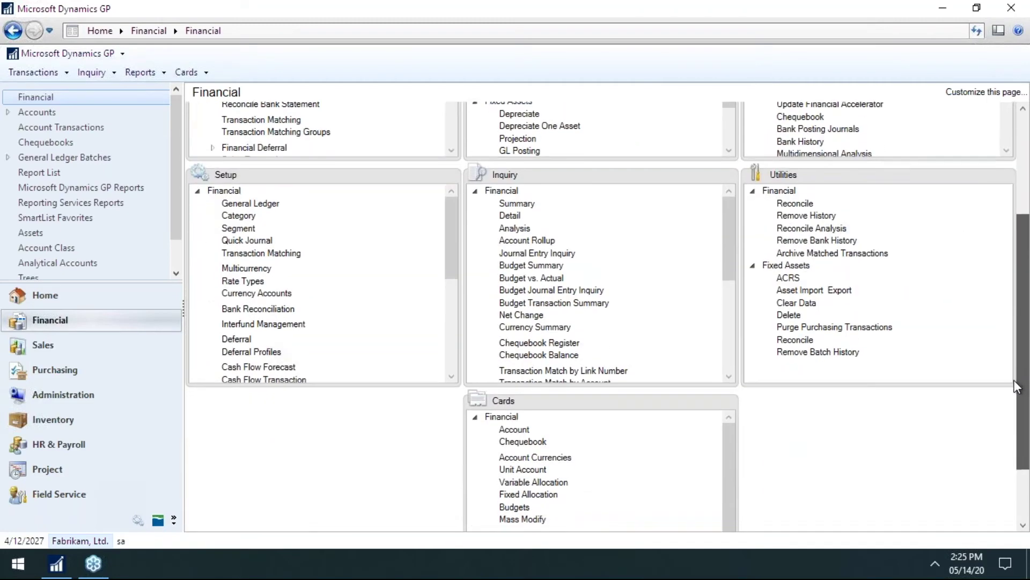
left_click_drag(611, 394, 678, 99)
scroll(1025, 140, "up", 5)
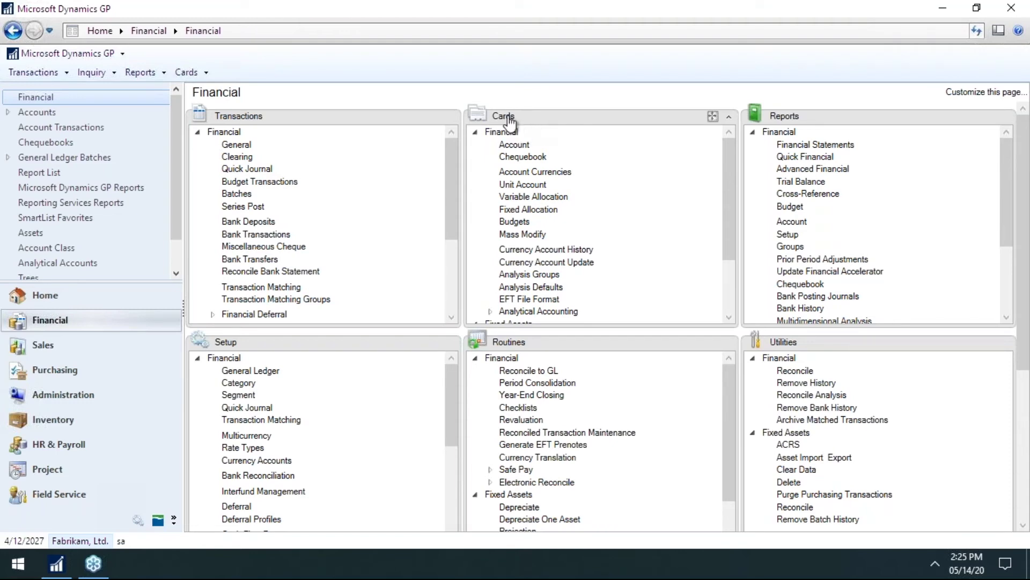
Open Account Maintenance from the financial cards, display the first account and examine its description and Balance Sheet posting type
left_click(526, 150)
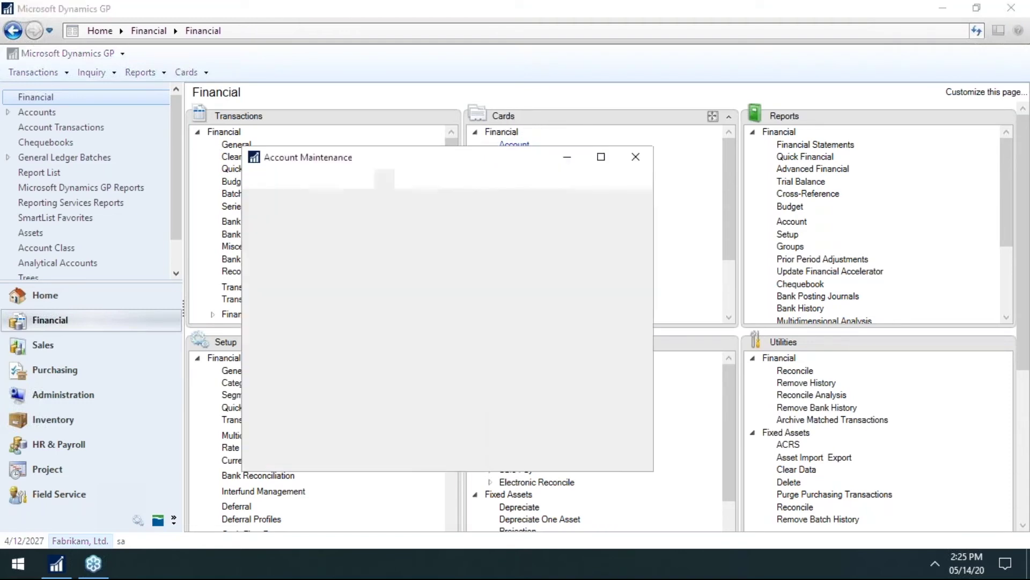
left_click_drag(428, 162, 493, 81)
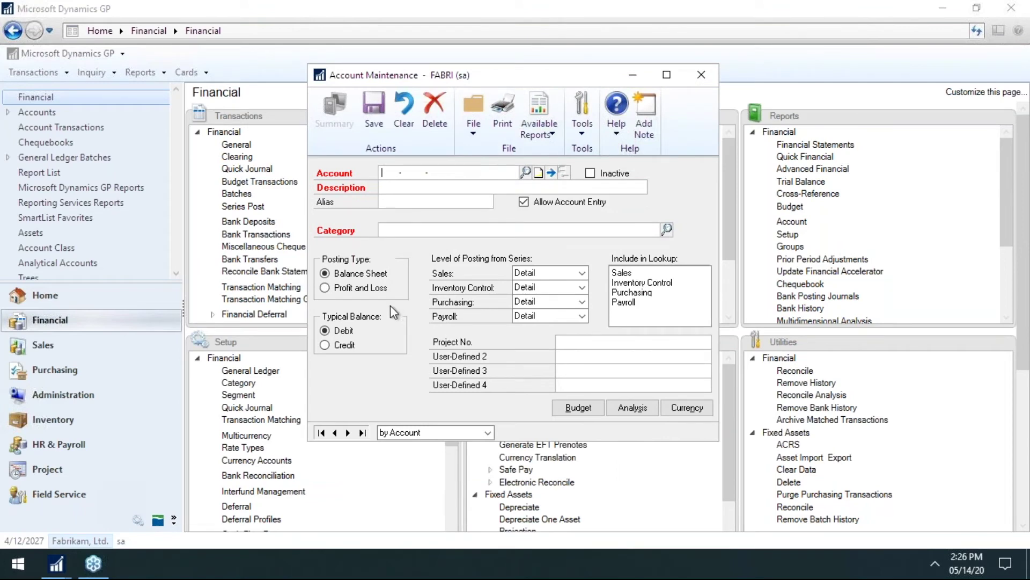
left_click(322, 432)
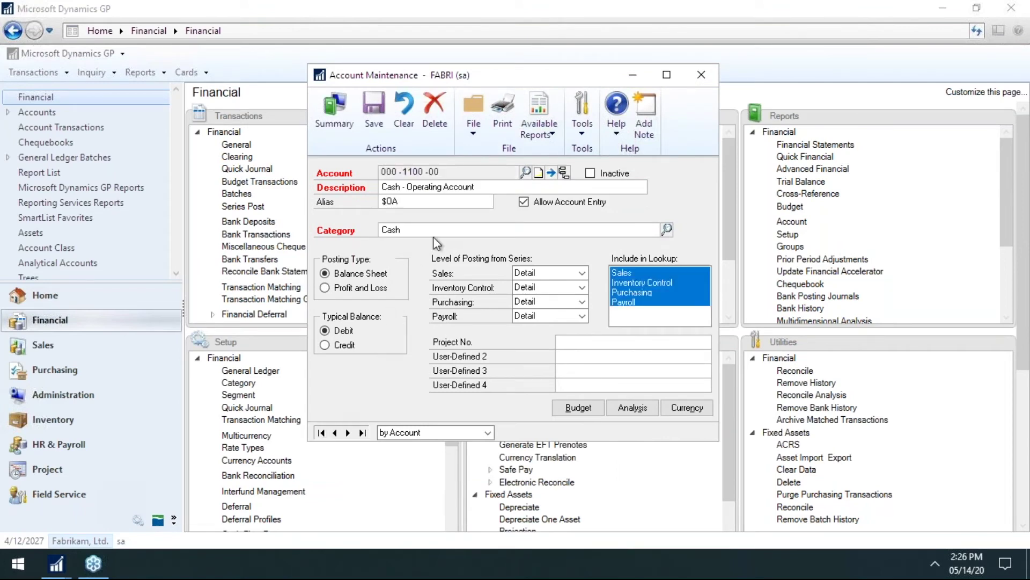
left_click(509, 188)
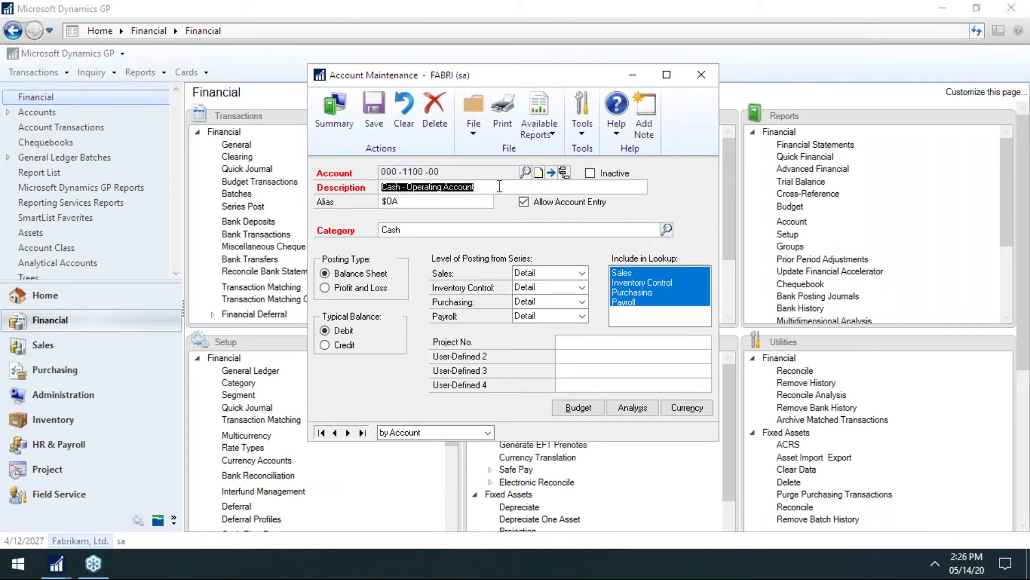
left_click(349, 275)
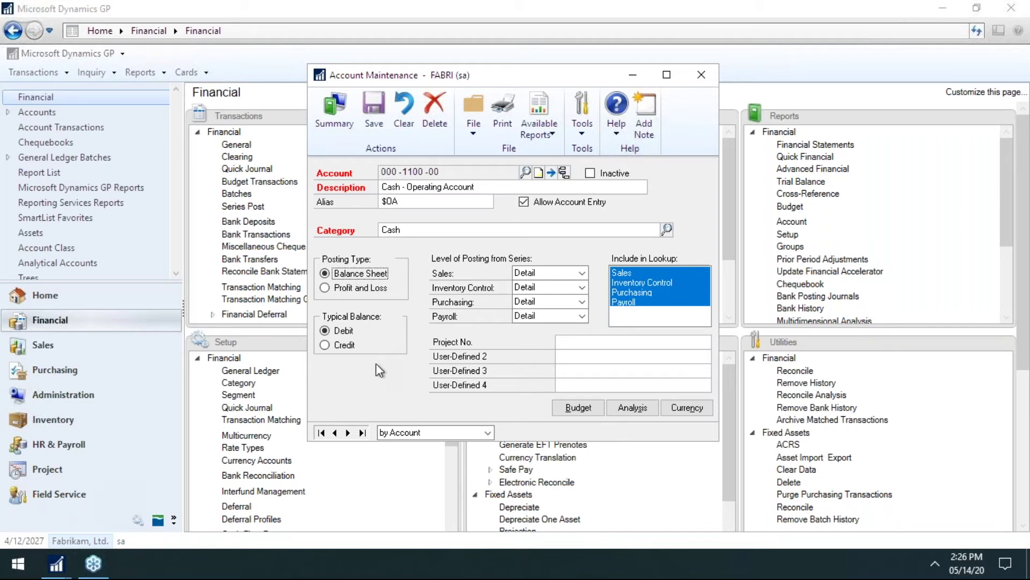
Try the Profit and Loss posting type on the operating cash account, then clear the record and close Account Maintenance without saving
left_click(331, 289)
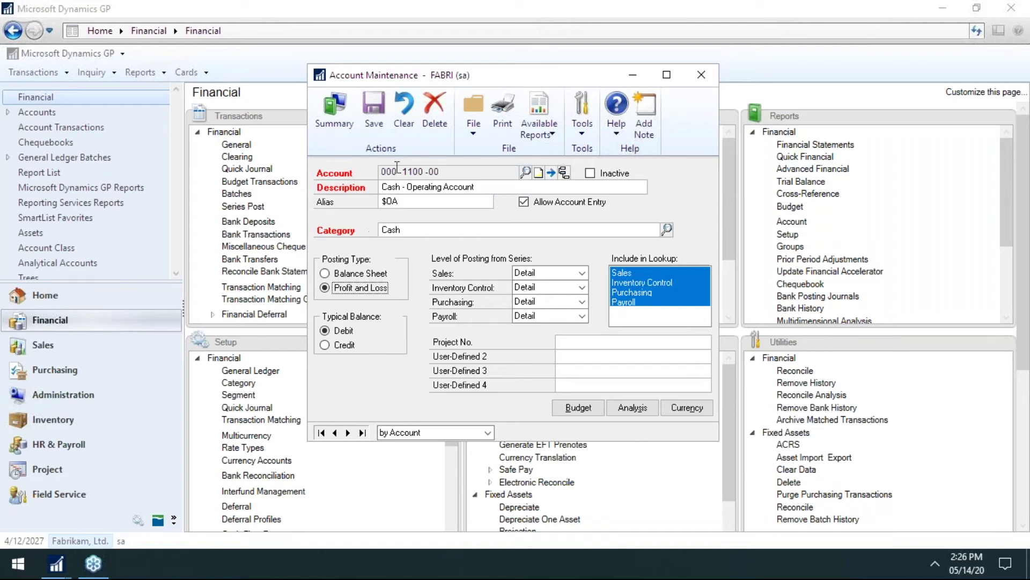
left_click(407, 122)
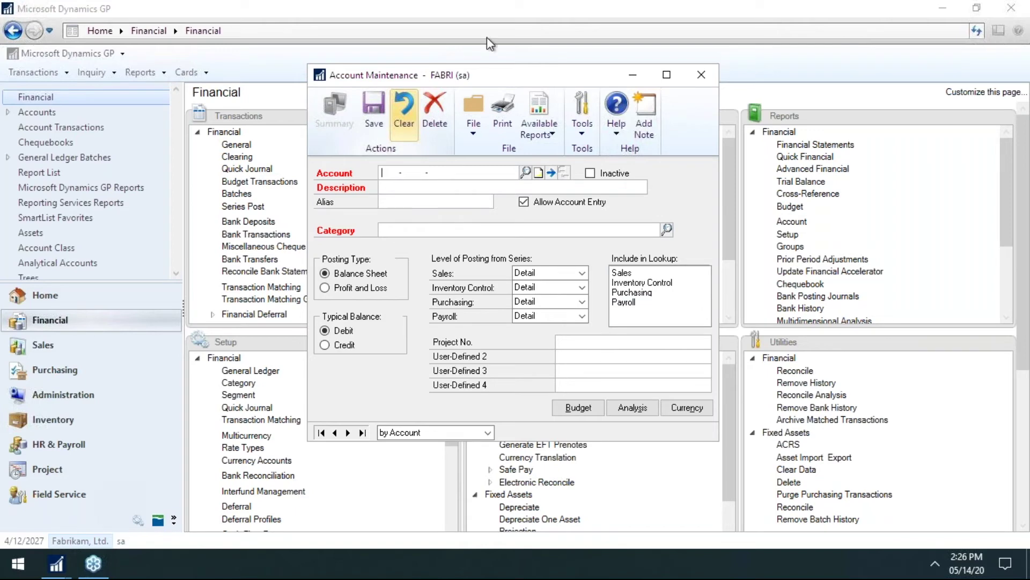
left_click(696, 78)
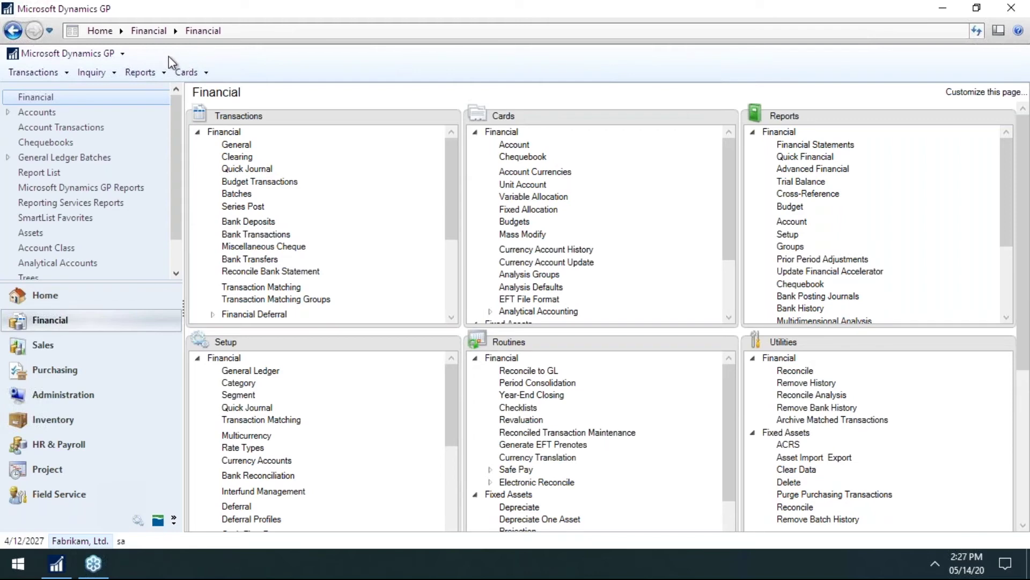
Open SmartList and display the Accounts list from the Financial folder
left_click(90, 56)
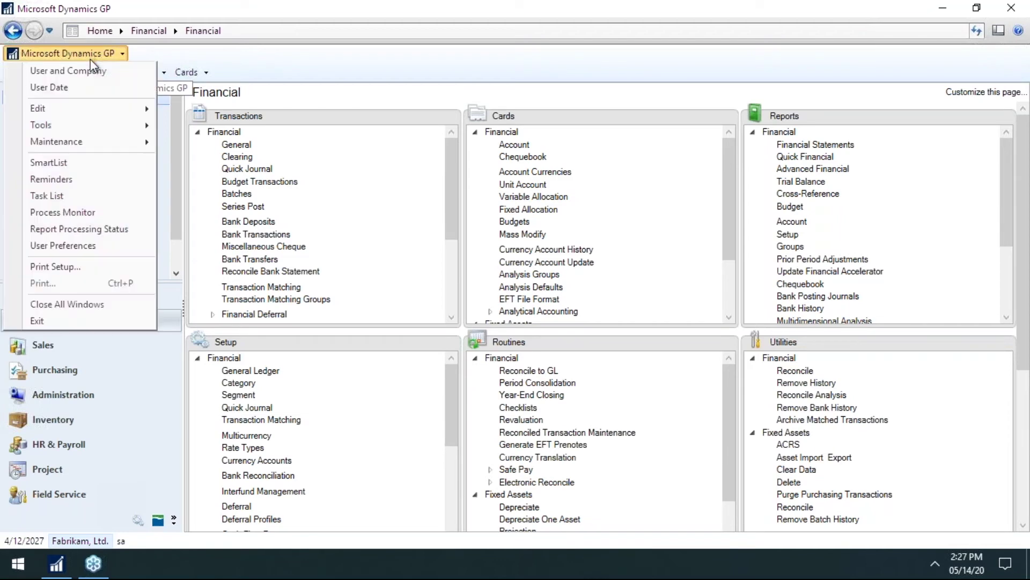
left_click(92, 162)
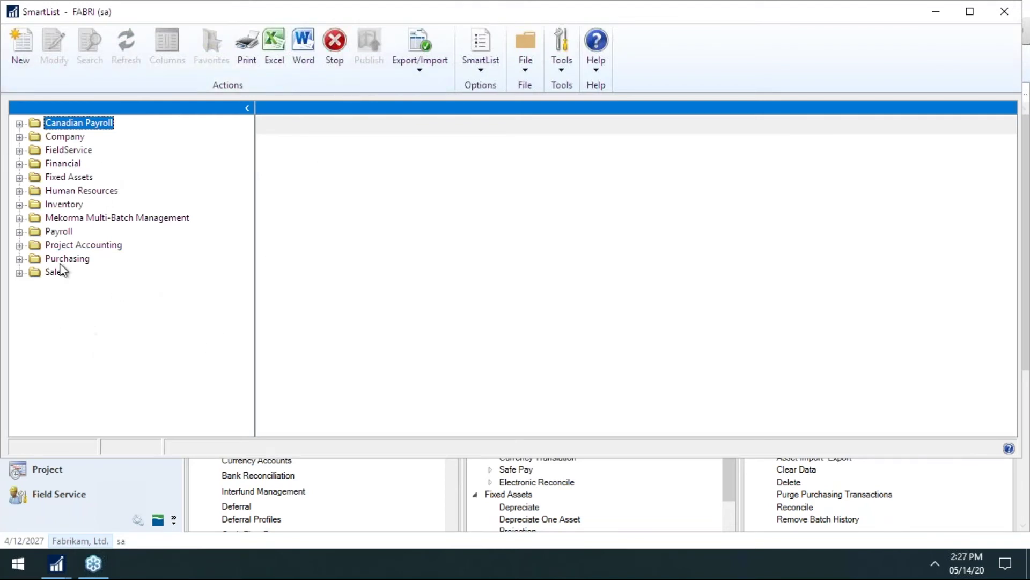
left_click(60, 163)
left_click(19, 164)
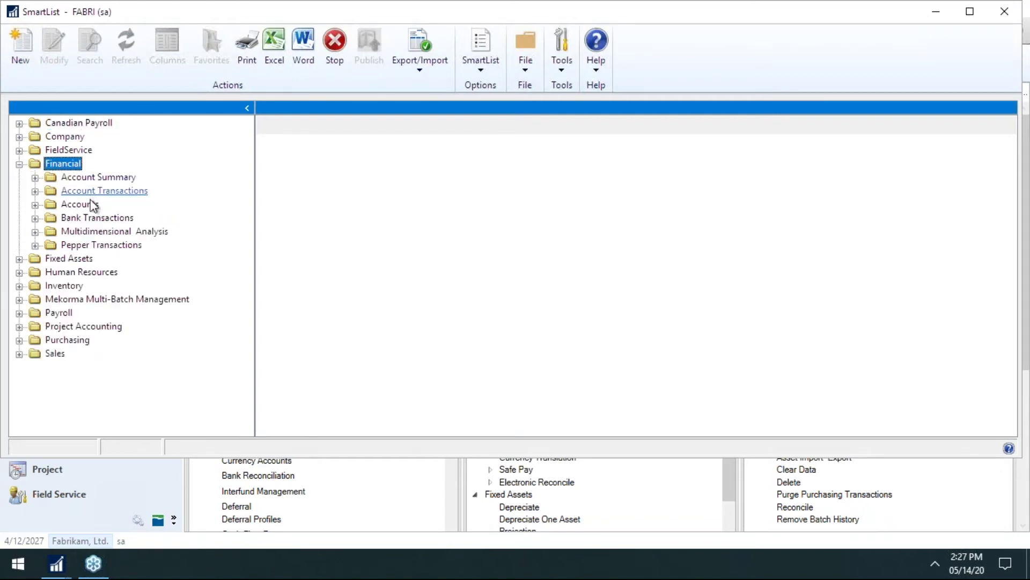
left_click(83, 206)
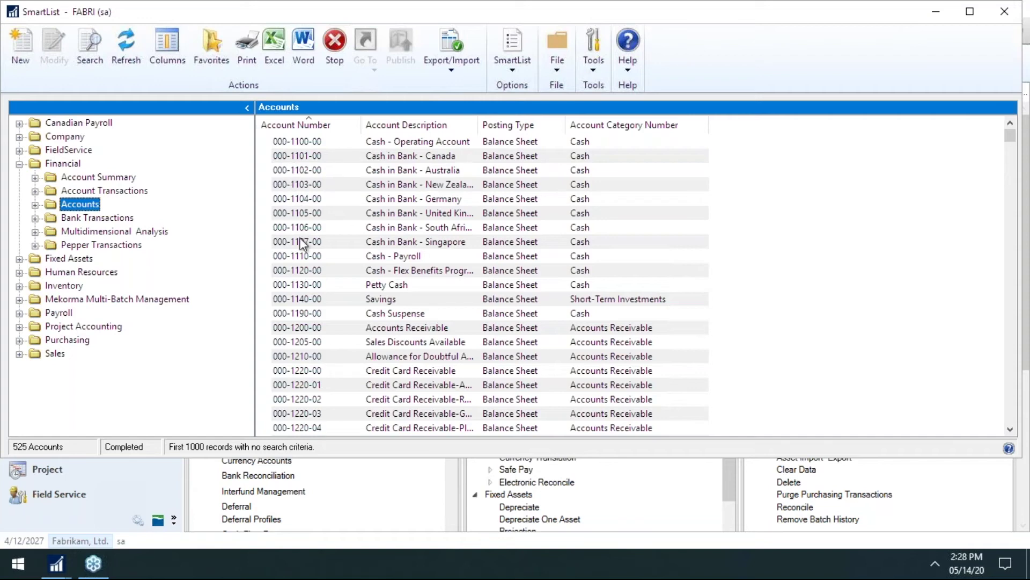
left_click(353, 229)
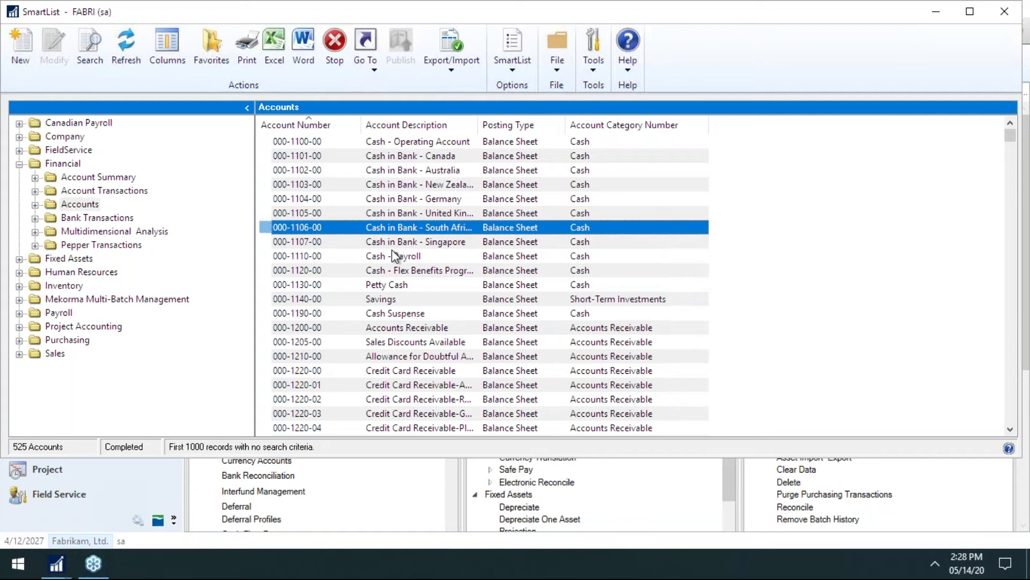
Add the Account segment column to the Accounts list's display and sort the list by that column
left_click(166, 56)
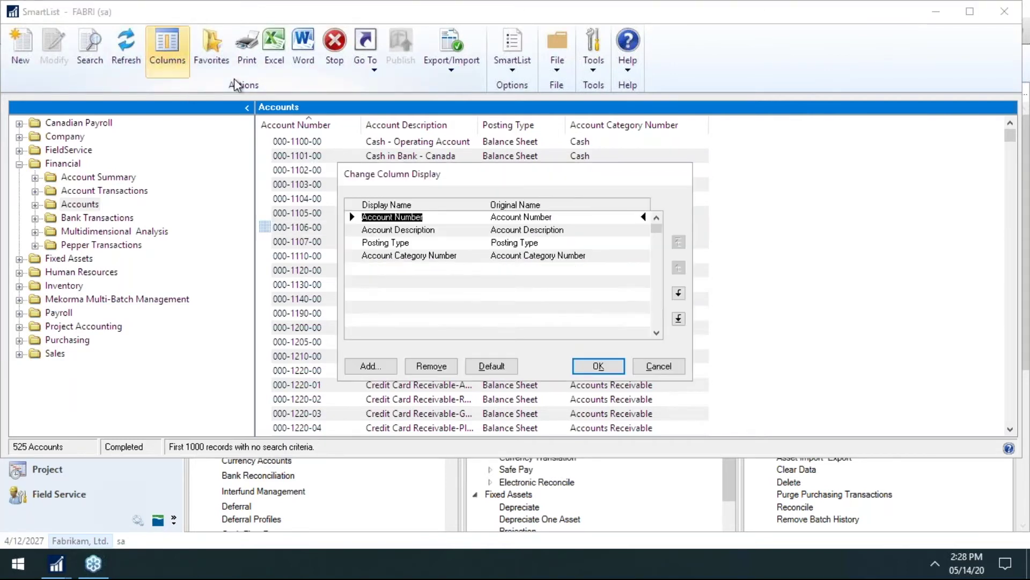
left_click(366, 363)
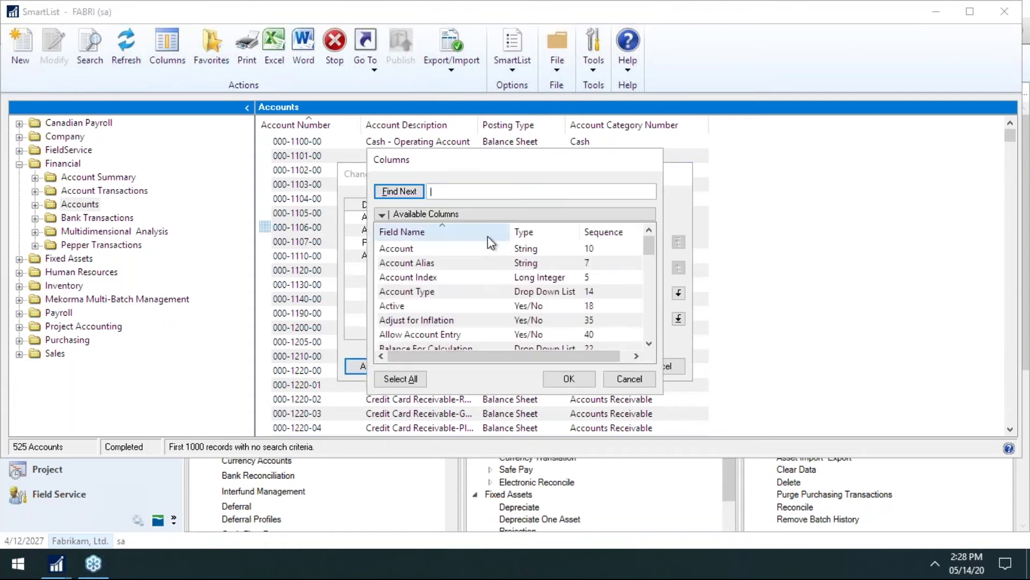
left_click_drag(513, 164, 732, 136)
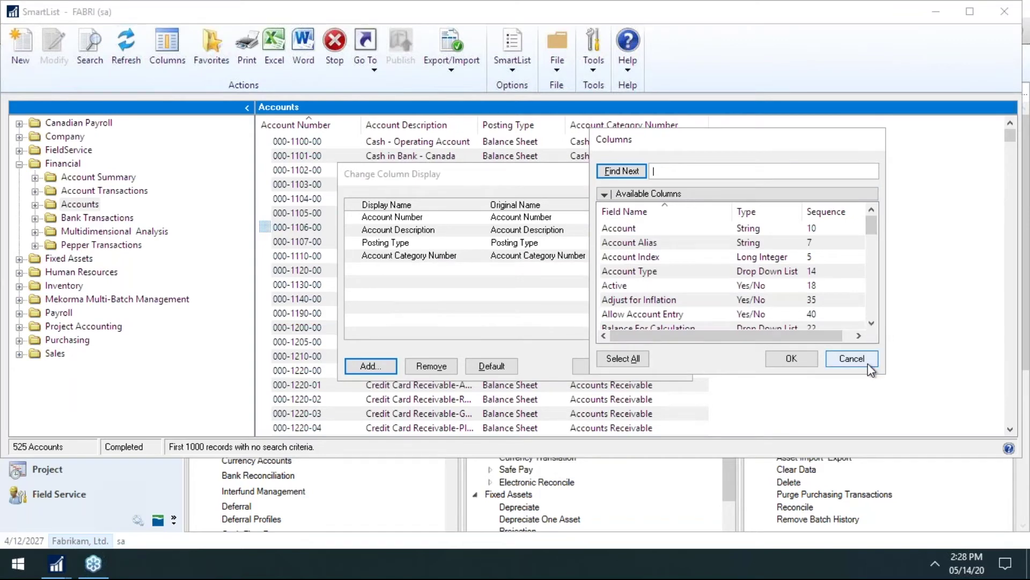
scroll(872, 322, "down", 5)
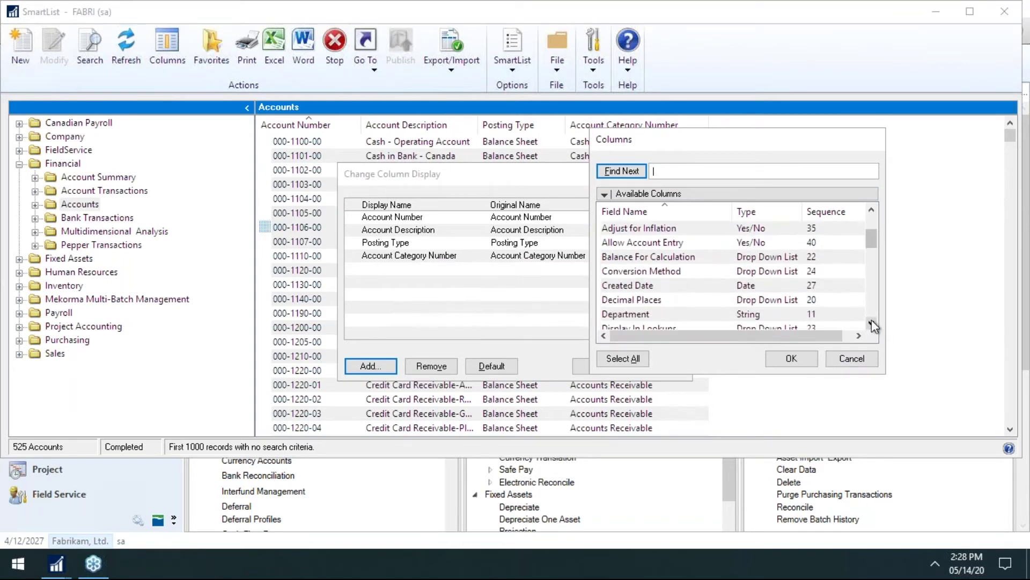
scroll(871, 322, "down", 2)
scroll(873, 311, "down", 3)
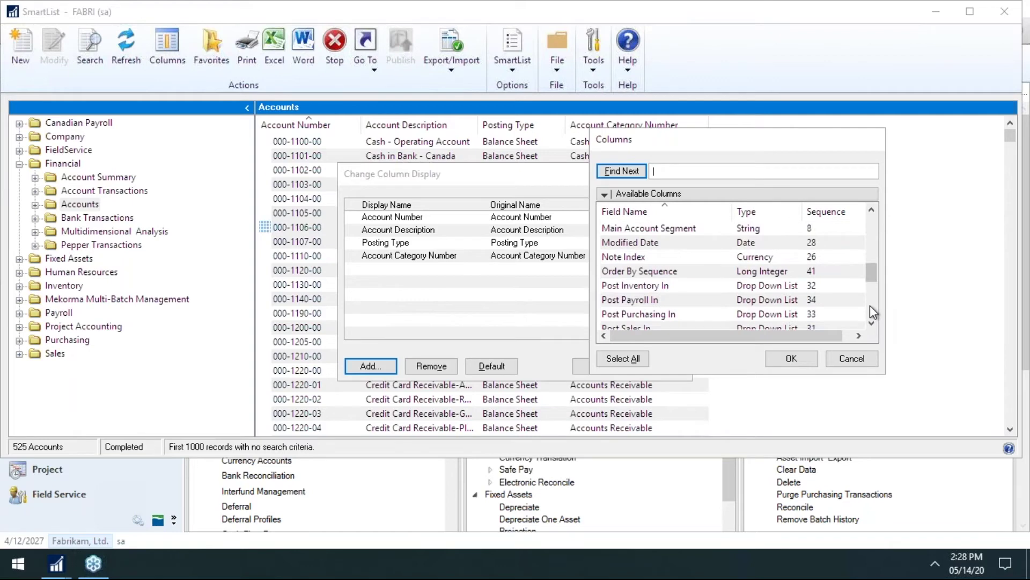
scroll(872, 312, "down", 3)
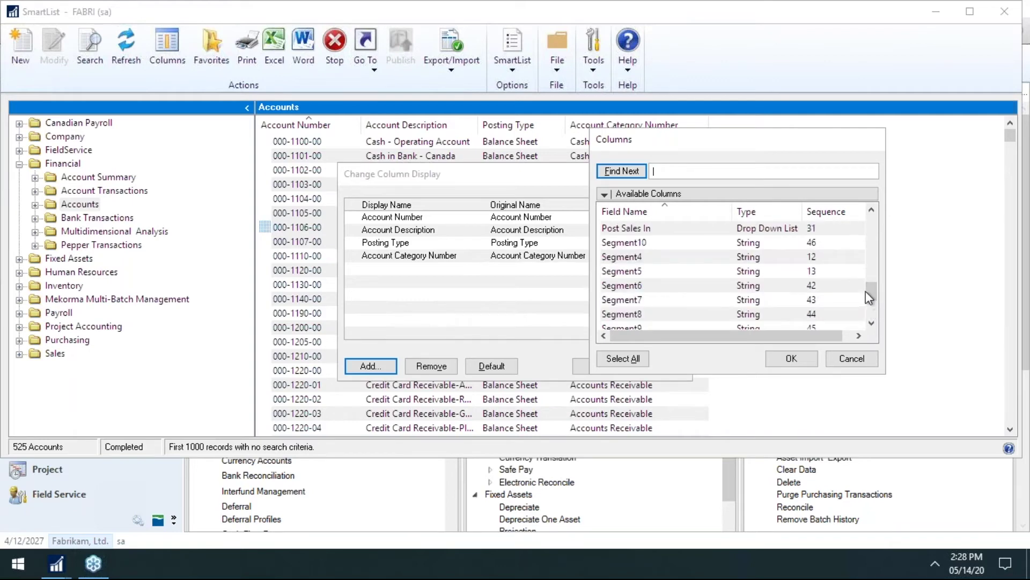
left_click_drag(866, 291, 864, 236)
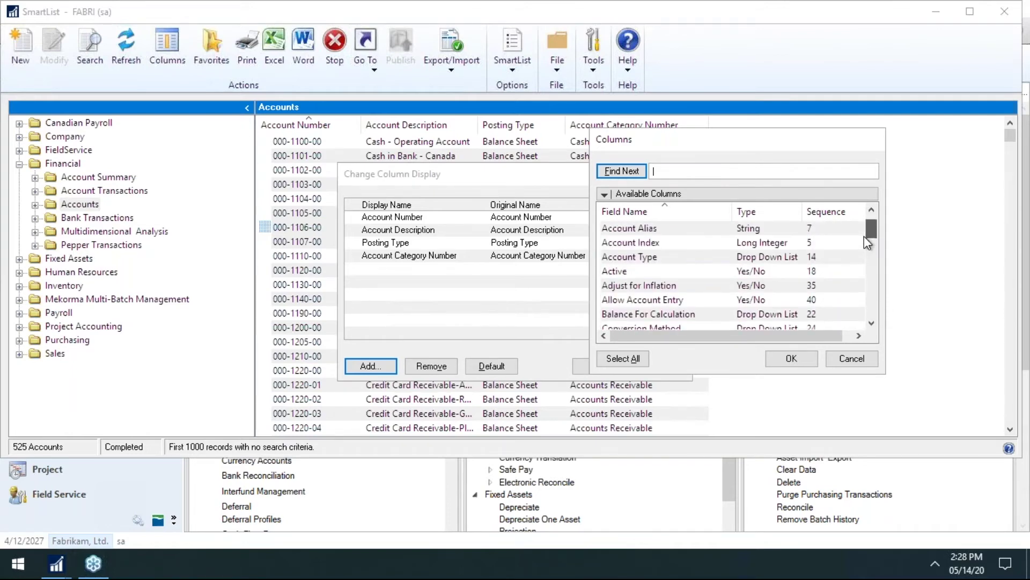
left_click(872, 324)
left_click(872, 324)
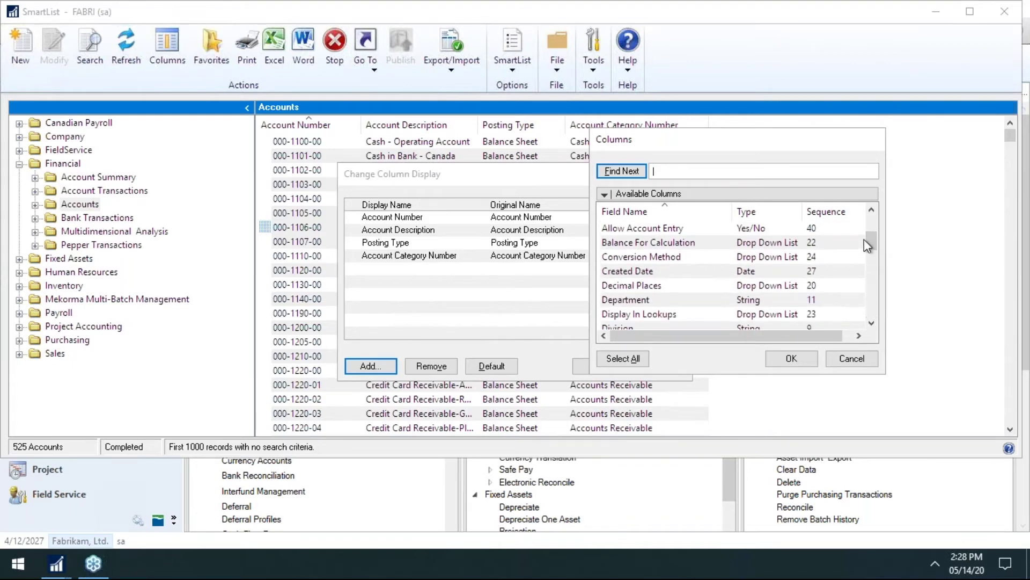
left_click_drag(872, 241, 858, 208)
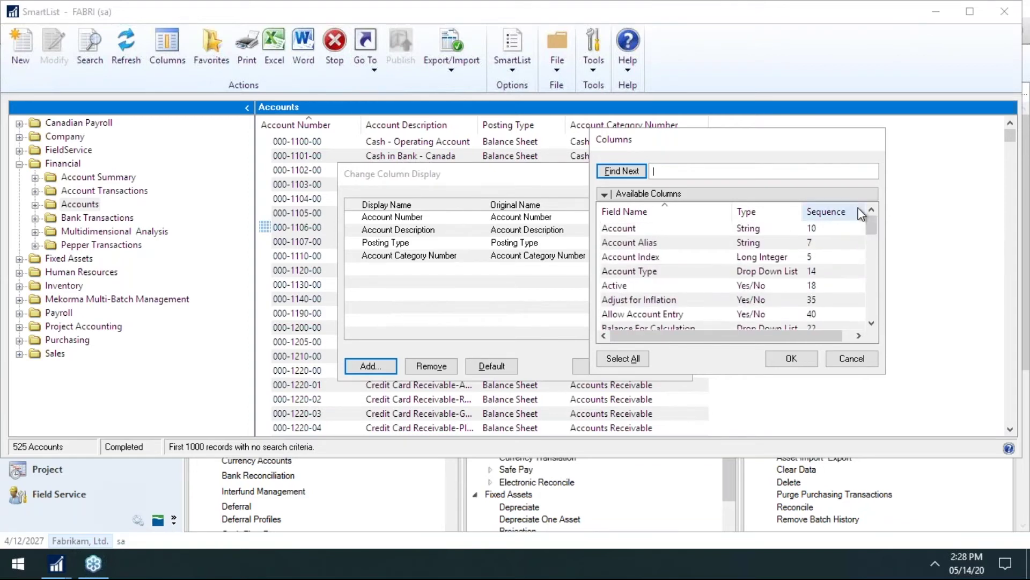
left_click(740, 233)
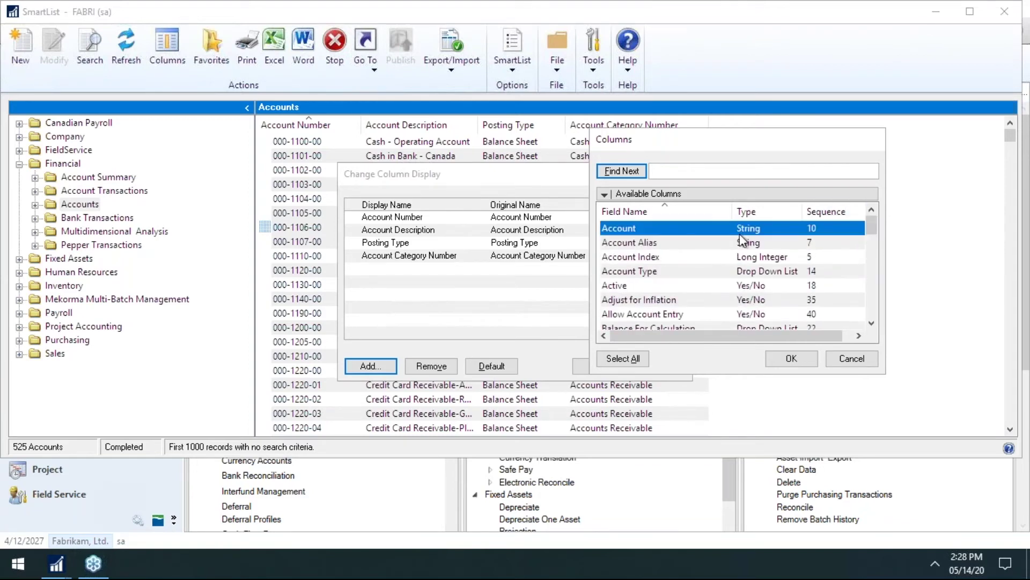
left_click(785, 359)
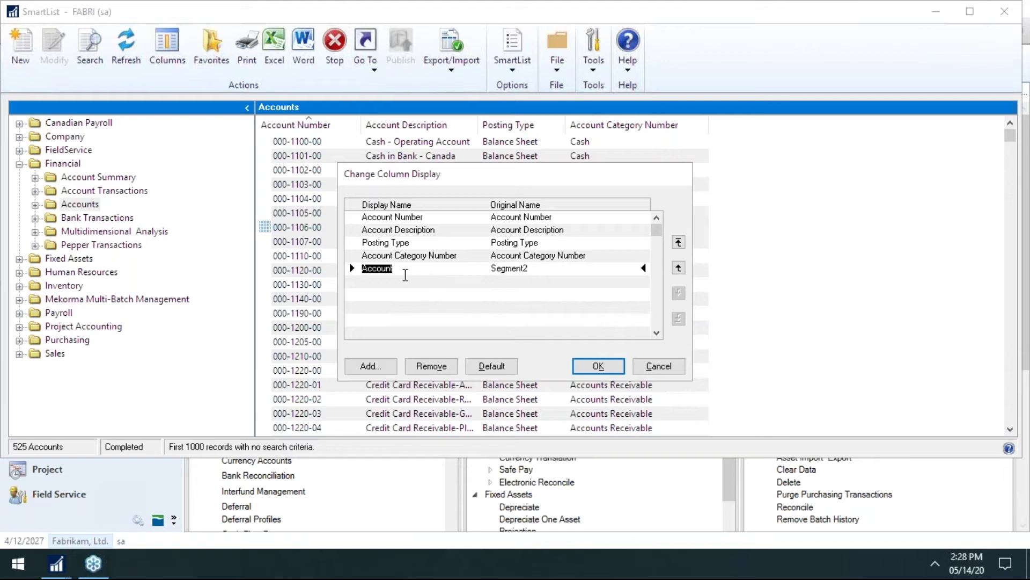
left_click(593, 363)
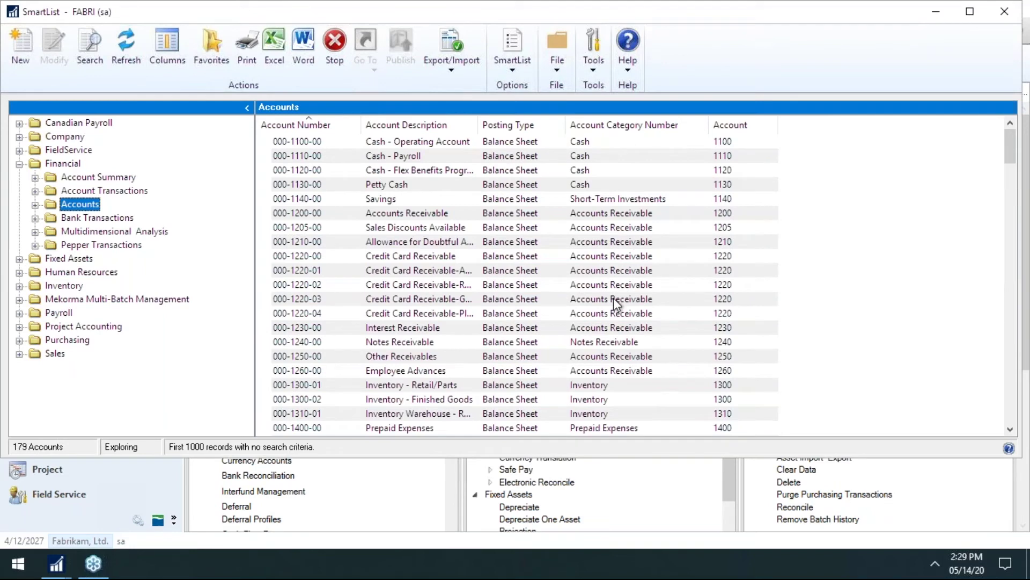
left_click(730, 122)
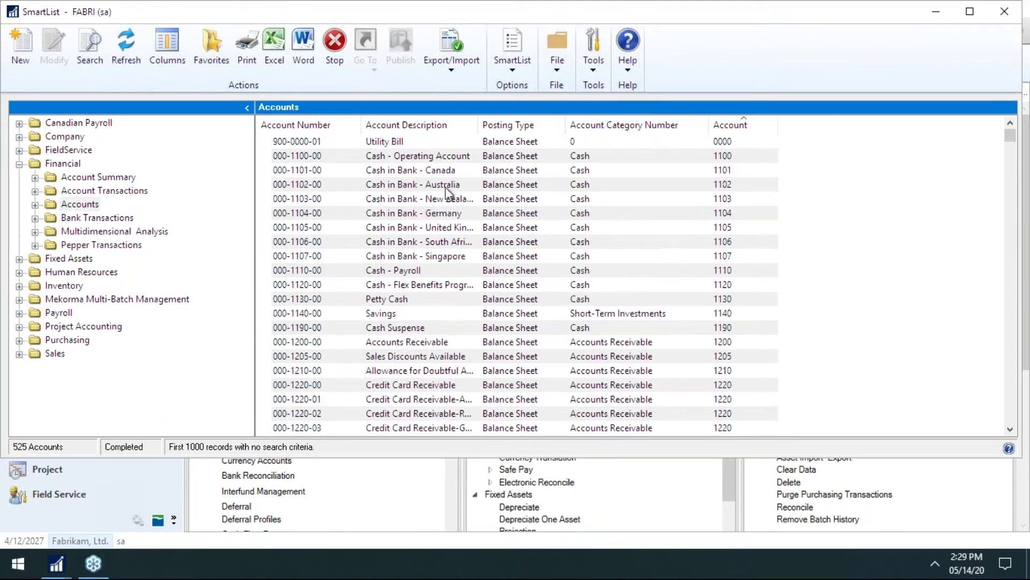
Find the Non-inventoried item account among the inventory accounts, change its posting type to Balance Sheet and save it
left_click(417, 158)
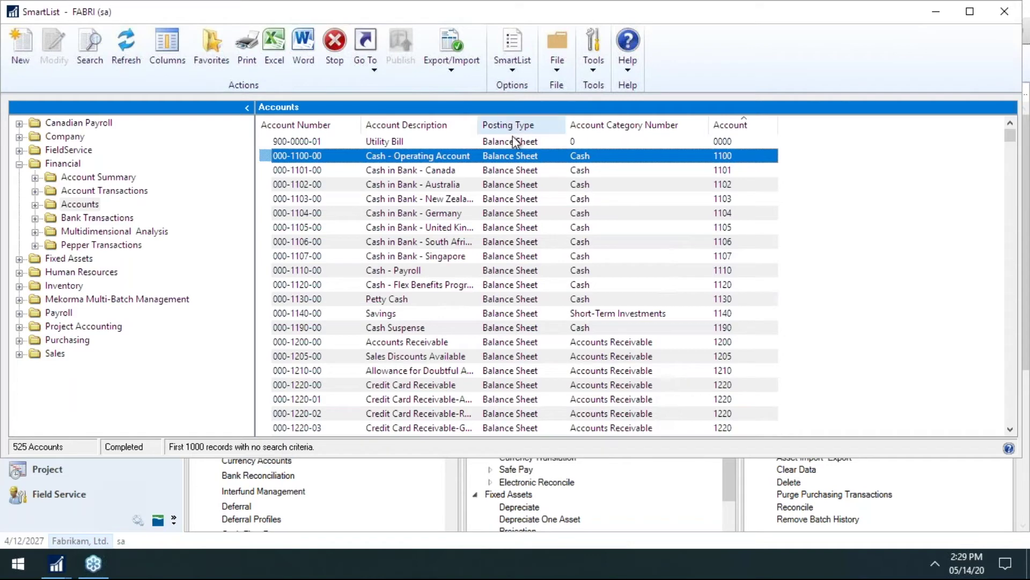
left_click(530, 228)
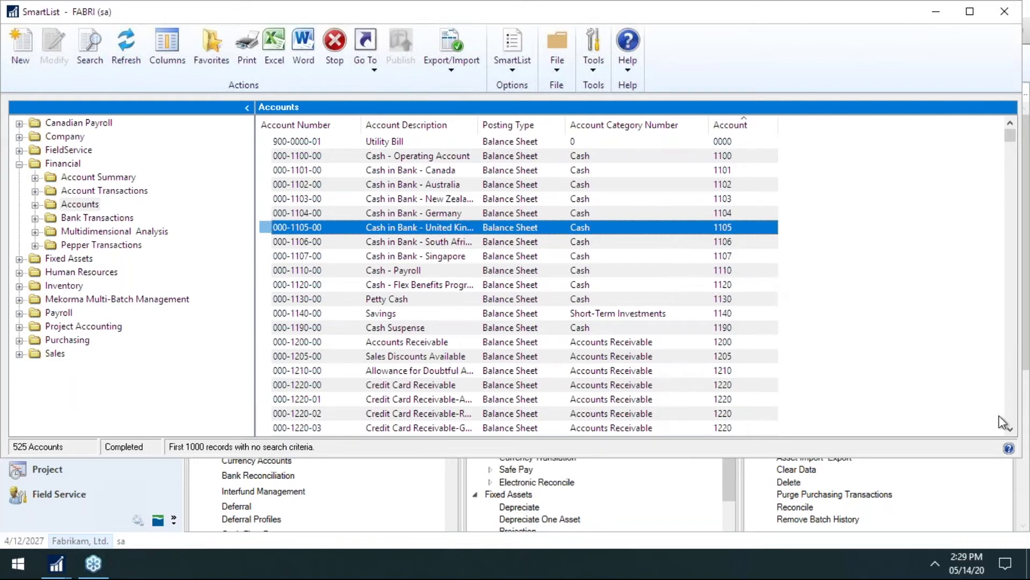
left_click(1010, 429)
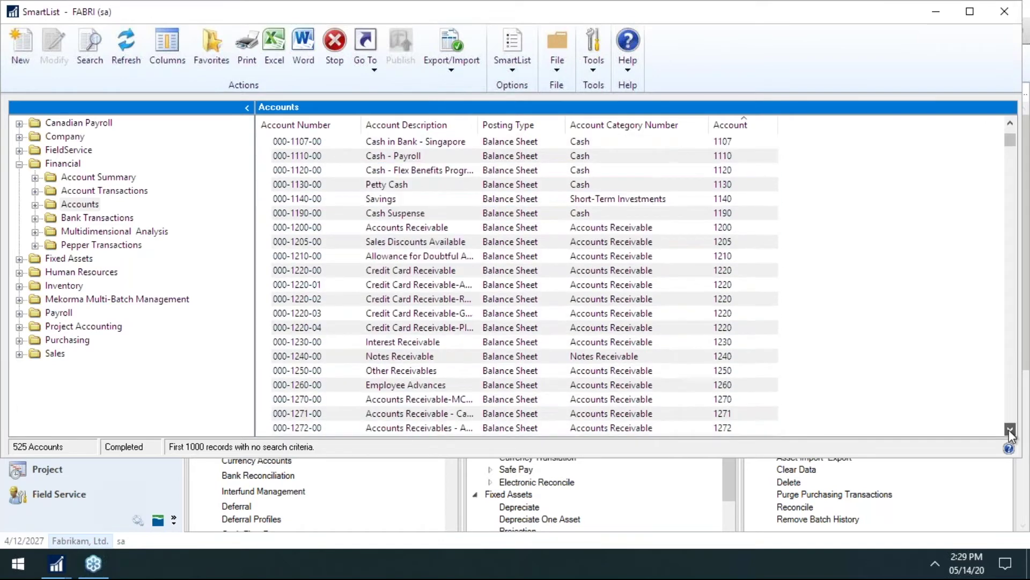
left_click(1010, 429)
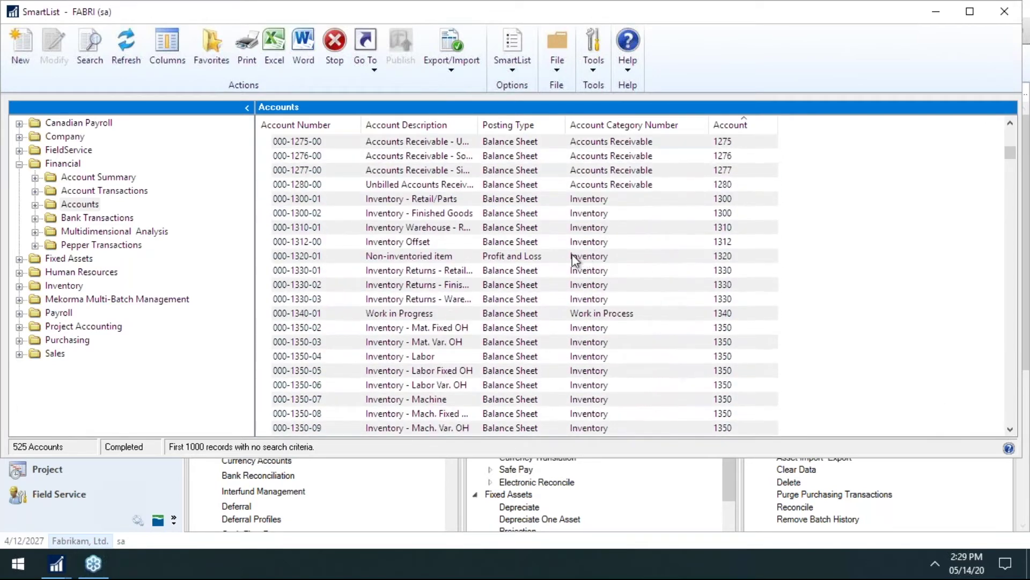
left_click(546, 256)
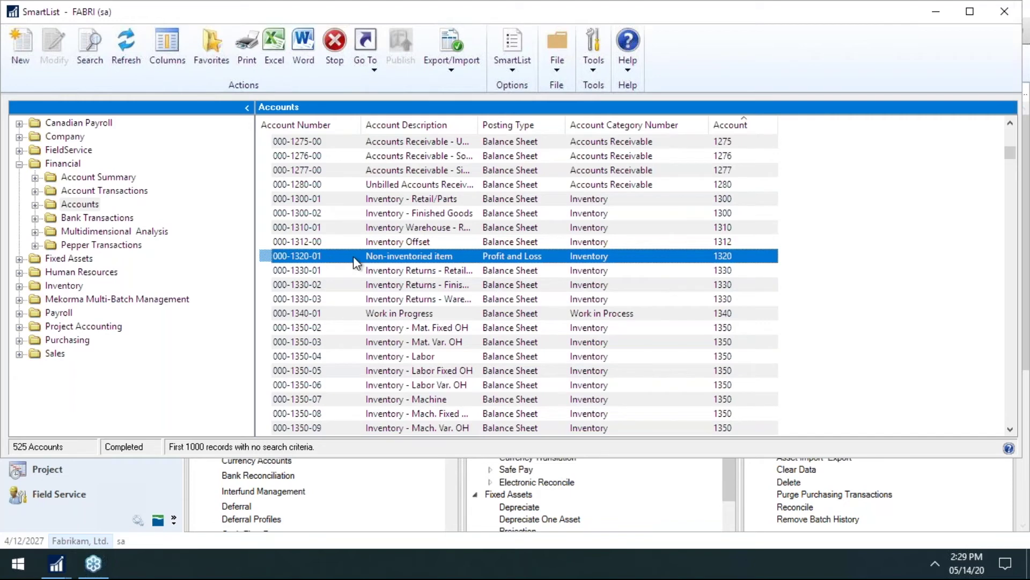
double_click(331, 258)
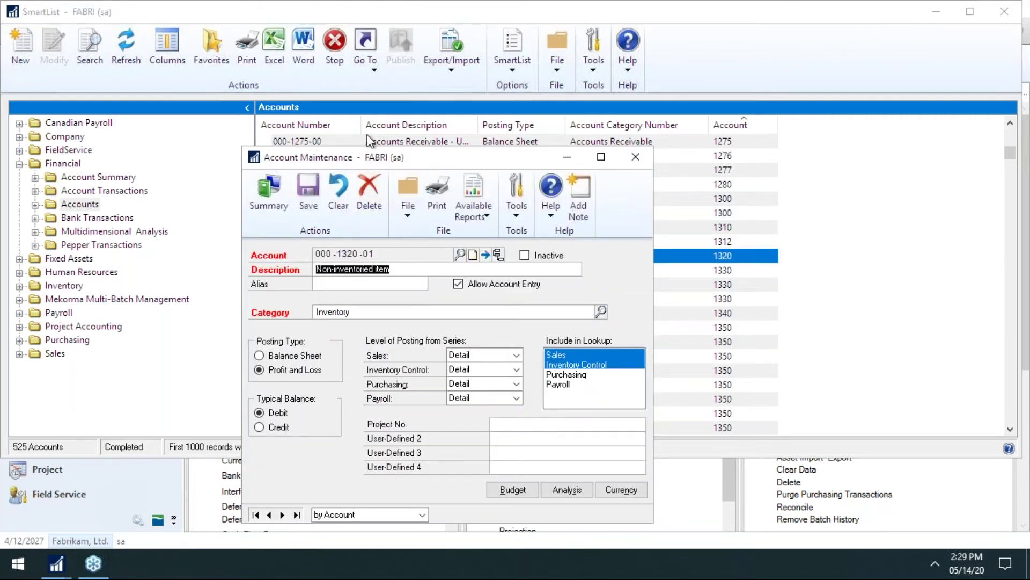
left_click_drag(370, 157, 371, 83)
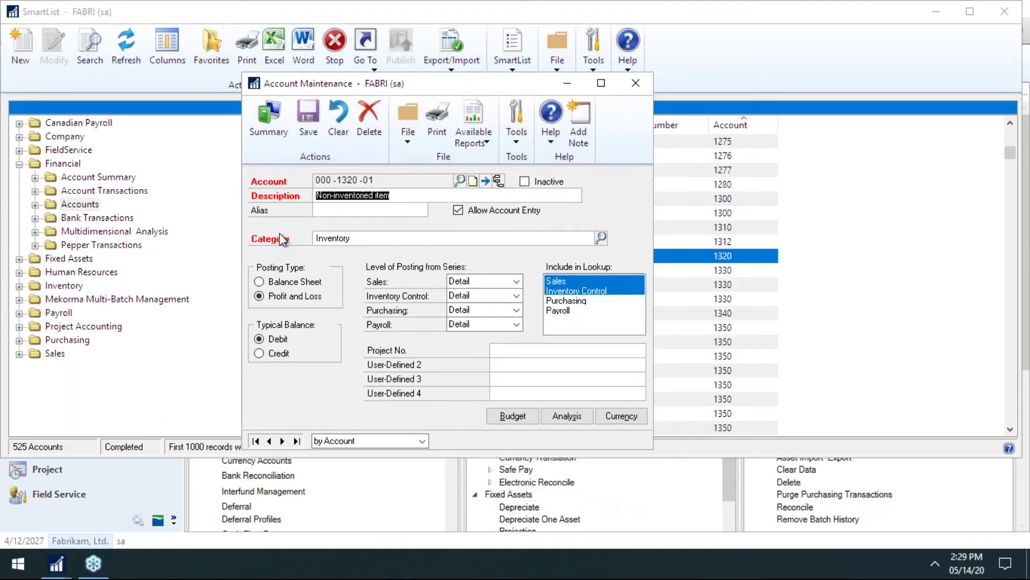
left_click(280, 287)
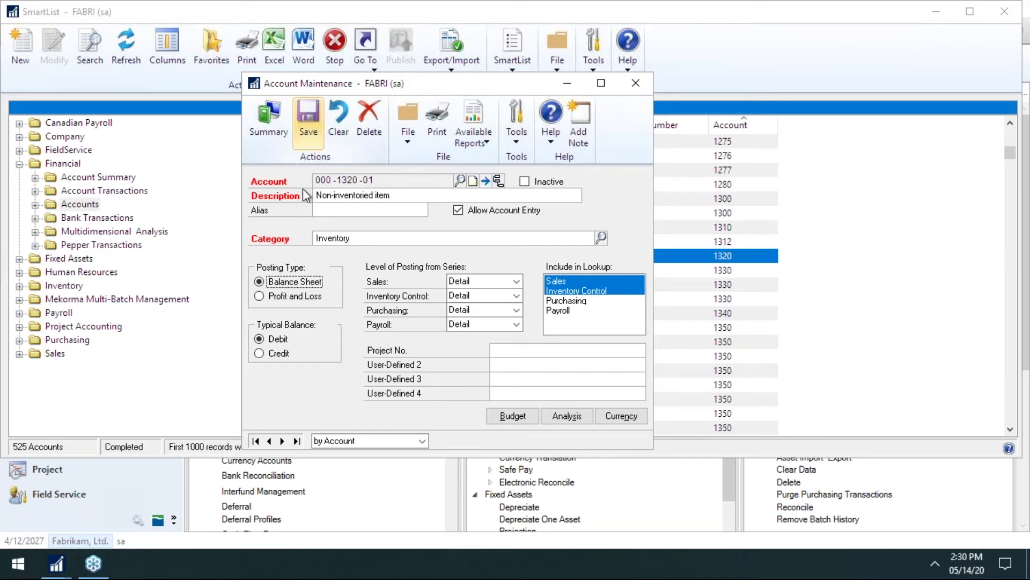
left_click(308, 124)
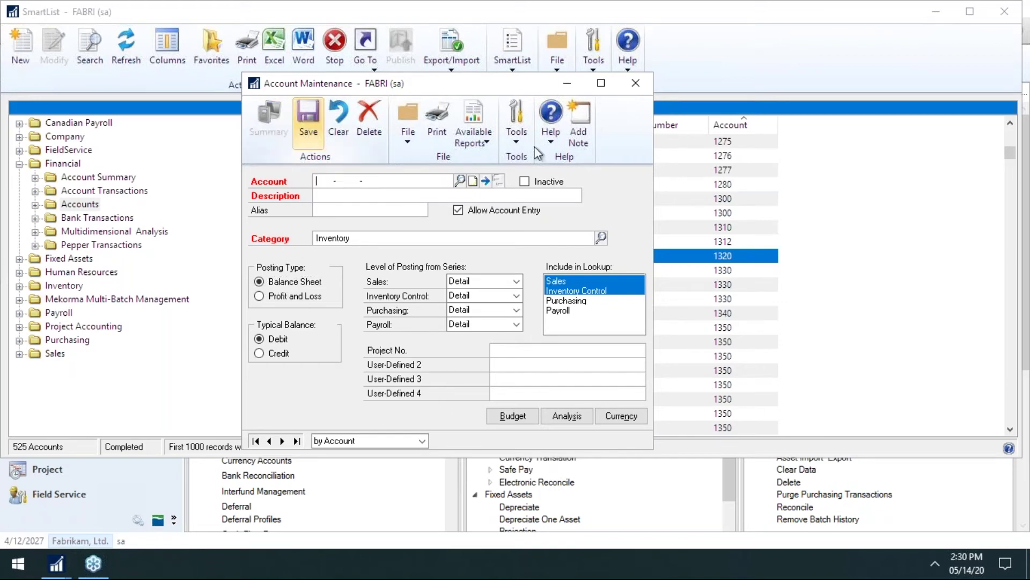
Examine the posting types of the sales accounts, including Project Billings and Unbilled Project Revenue, and close SmartList and Account Maintenance
left_click(715, 267)
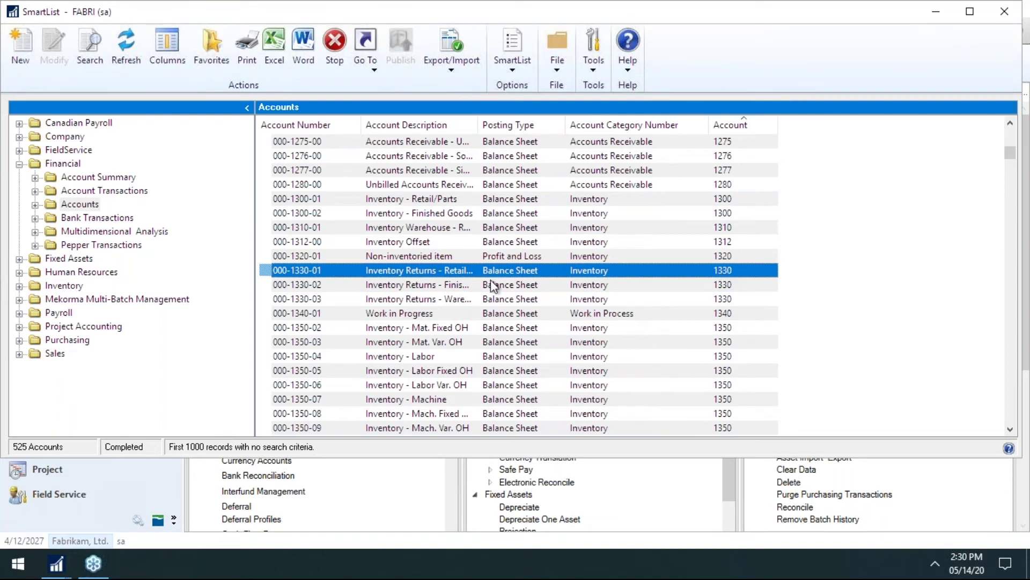
left_click(519, 257)
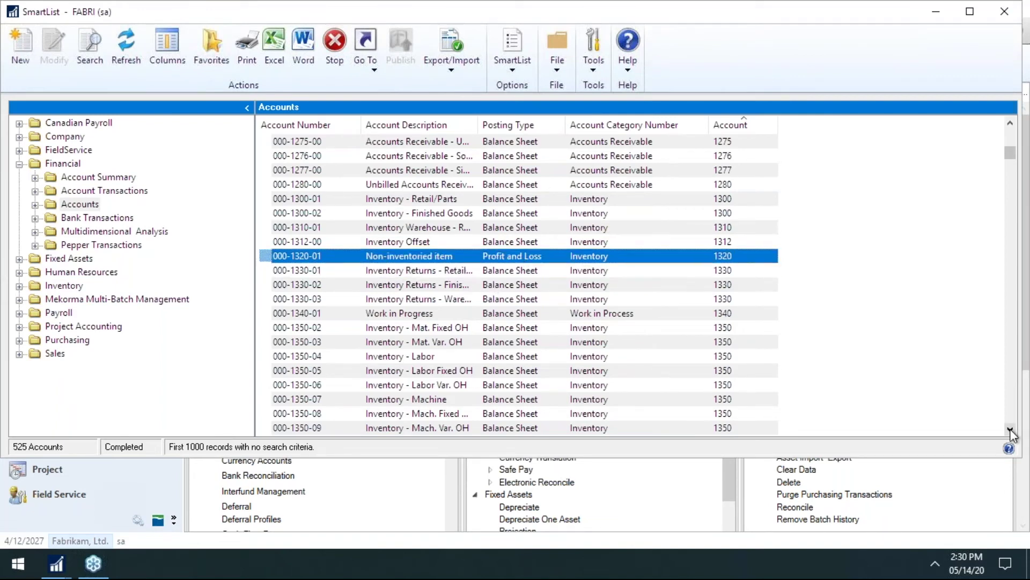
left_click_drag(1011, 430, 1011, 430)
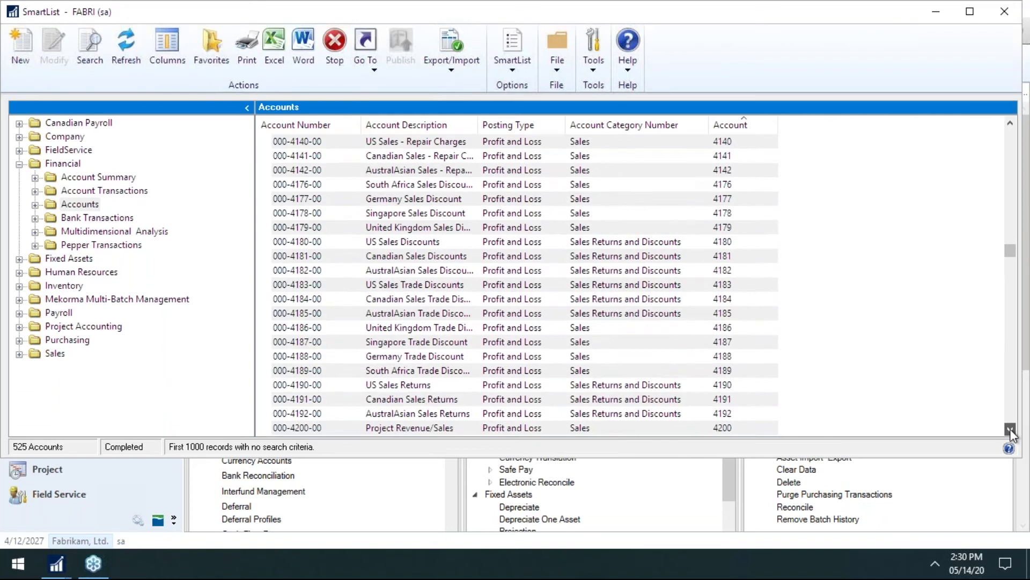
left_click_drag(1012, 431, 1011, 430)
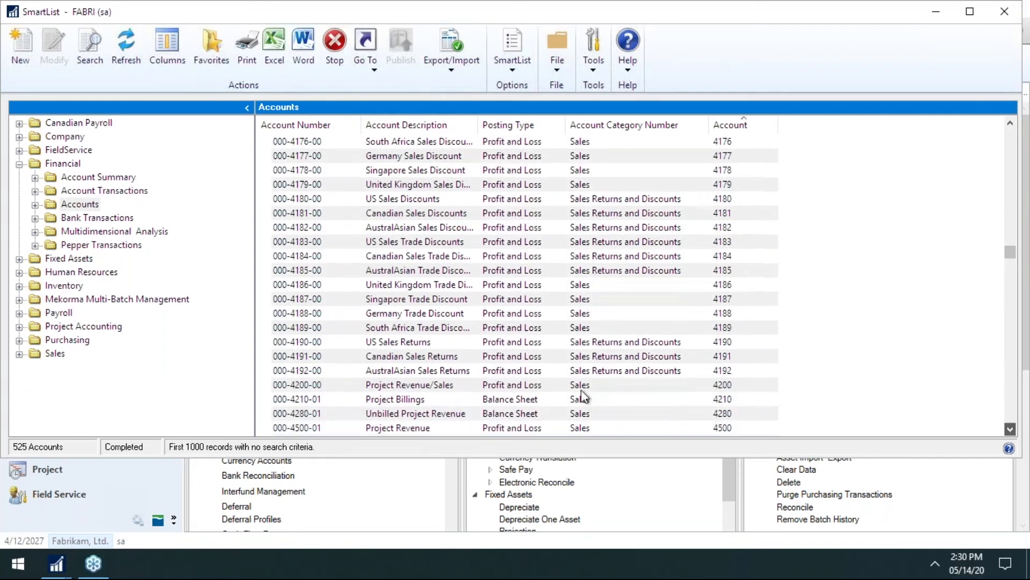
scroll(516, 312, "down", 2)
left_click(515, 304)
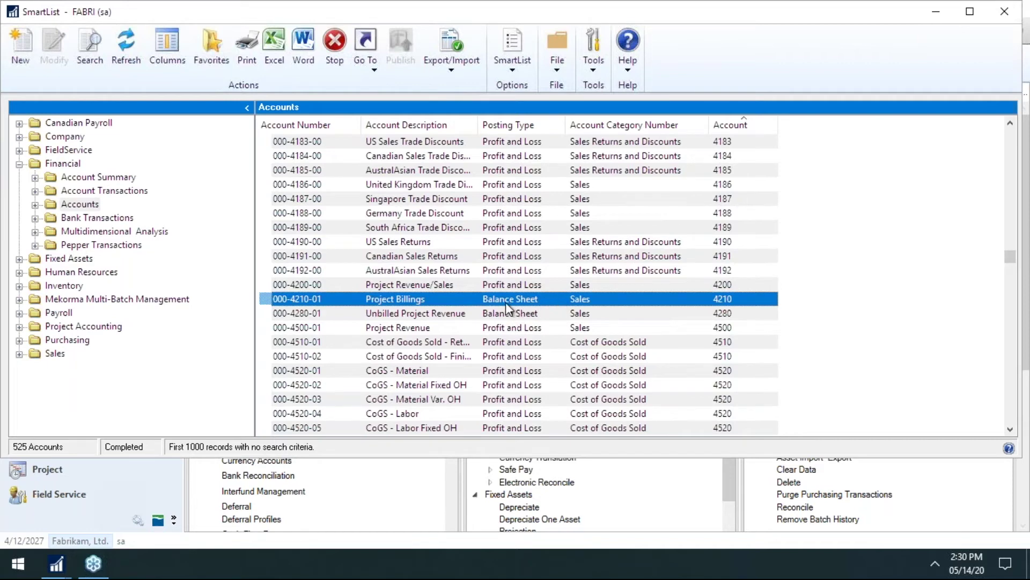
left_click(411, 317)
left_click(397, 305)
left_click(1005, 11)
left_click(636, 83)
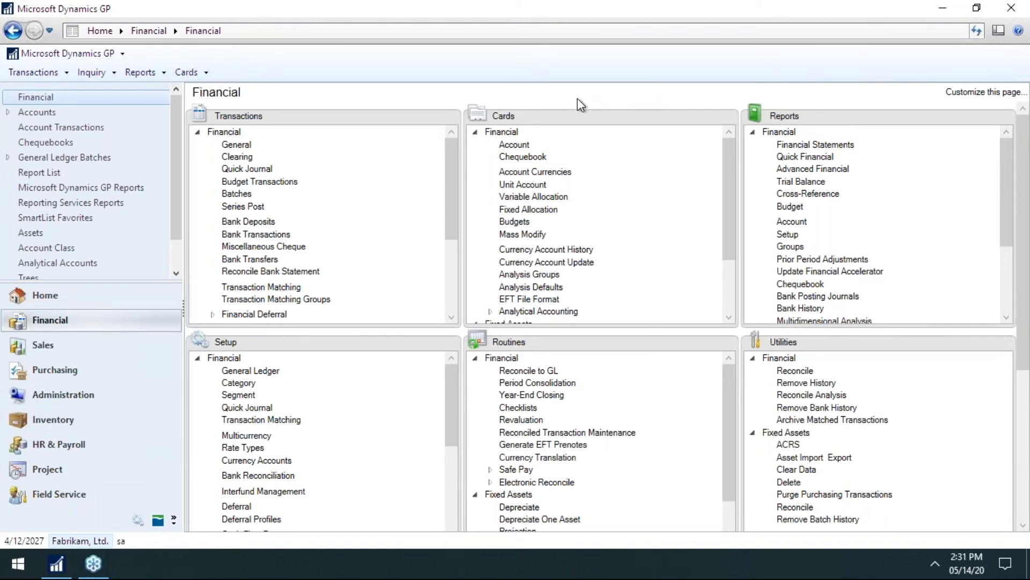
Open General Ledger Setup from the Financial setup area and examine the segments of the Retained Earnings closing account
left_click(246, 371)
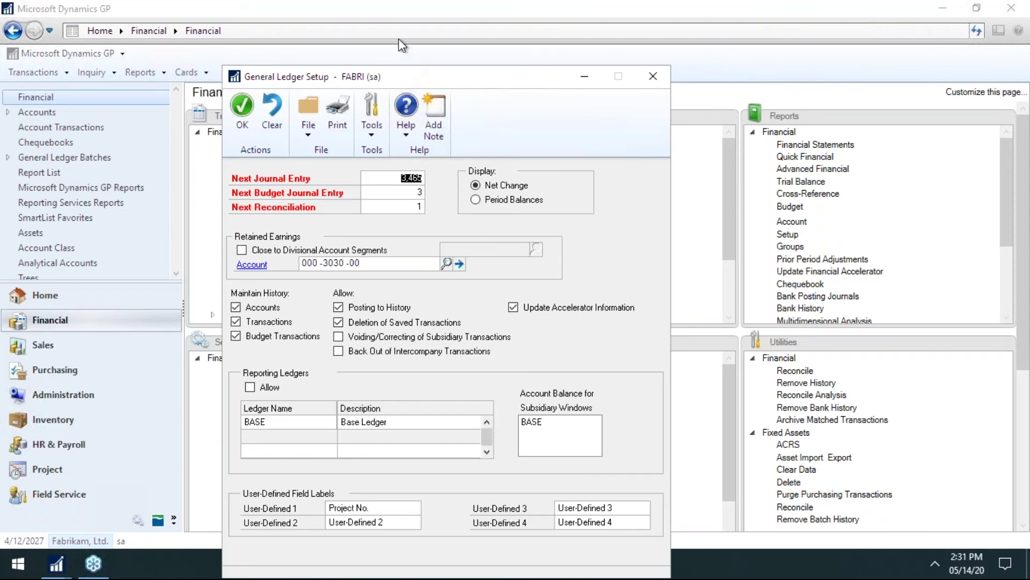
left_click_drag(401, 82, 398, 27)
left_click(302, 208)
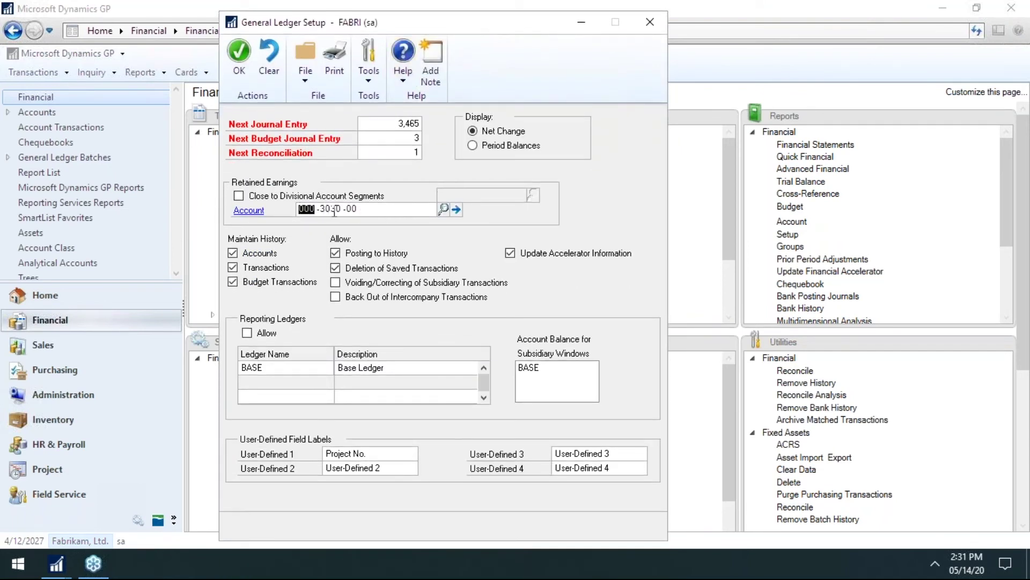
left_click(330, 208)
left_click(353, 209)
double_click(306, 210)
Open the account record behind the Retained Earnings closing account, place it beside General Ledger Setup and examine its description
left_click(252, 211)
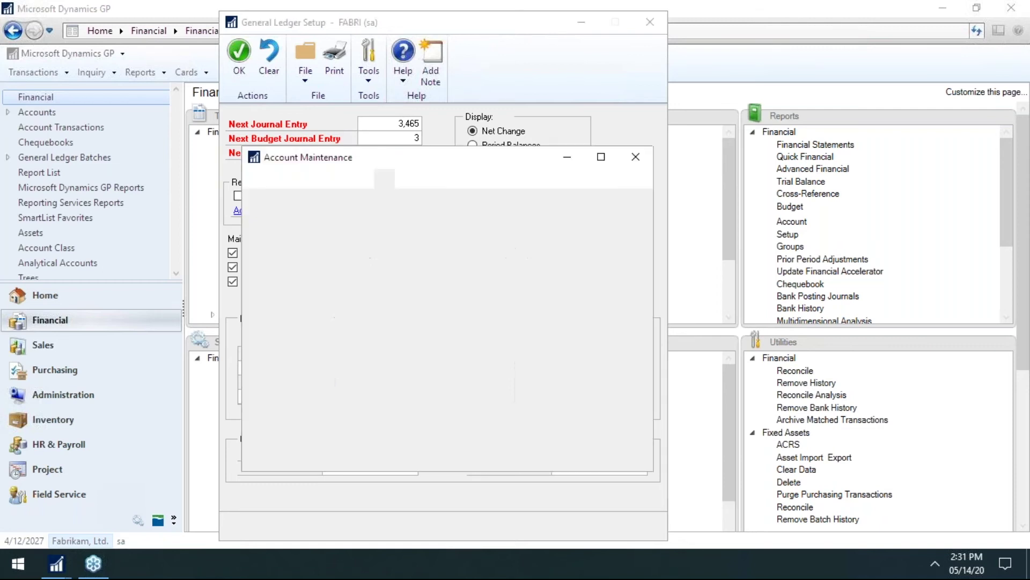
left_click_drag(279, 156, 610, 60)
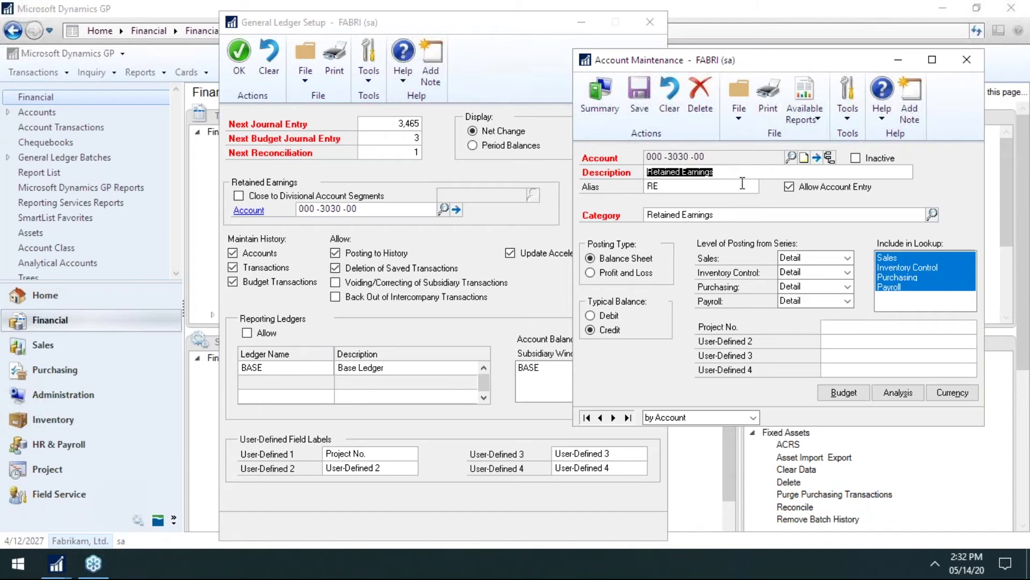
left_click(740, 173)
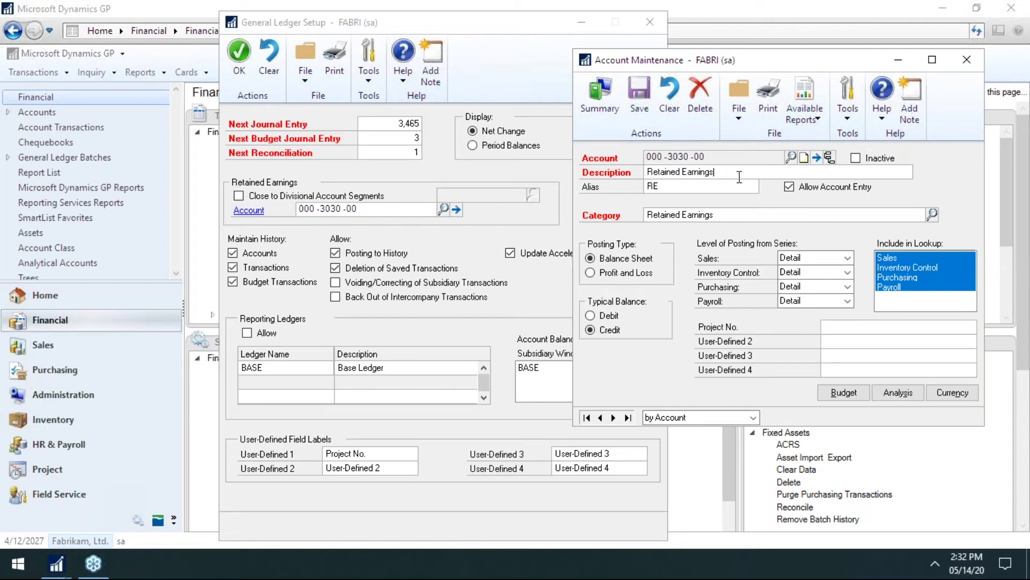
left_click_drag(739, 177, 635, 168)
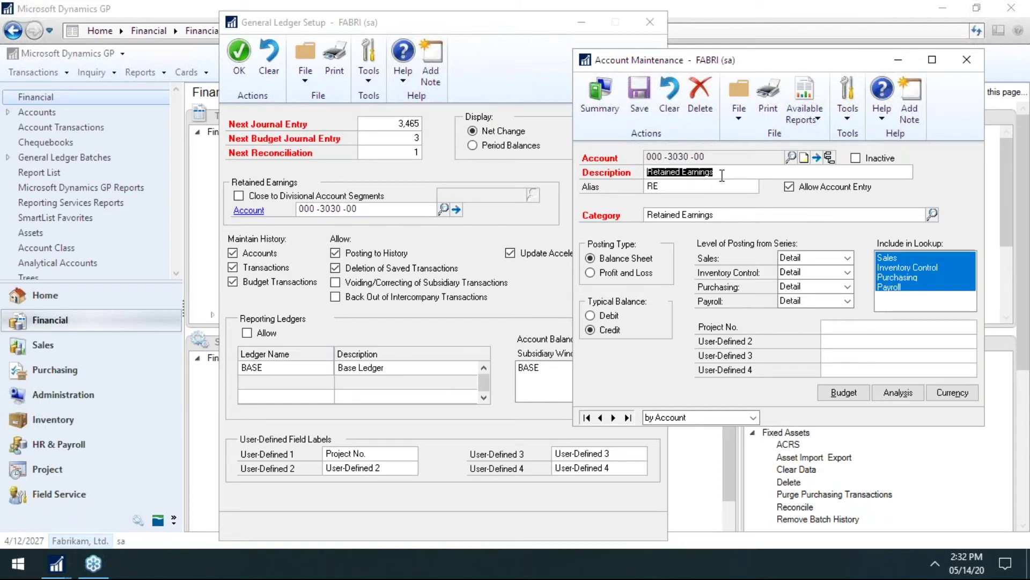
left_click(737, 178)
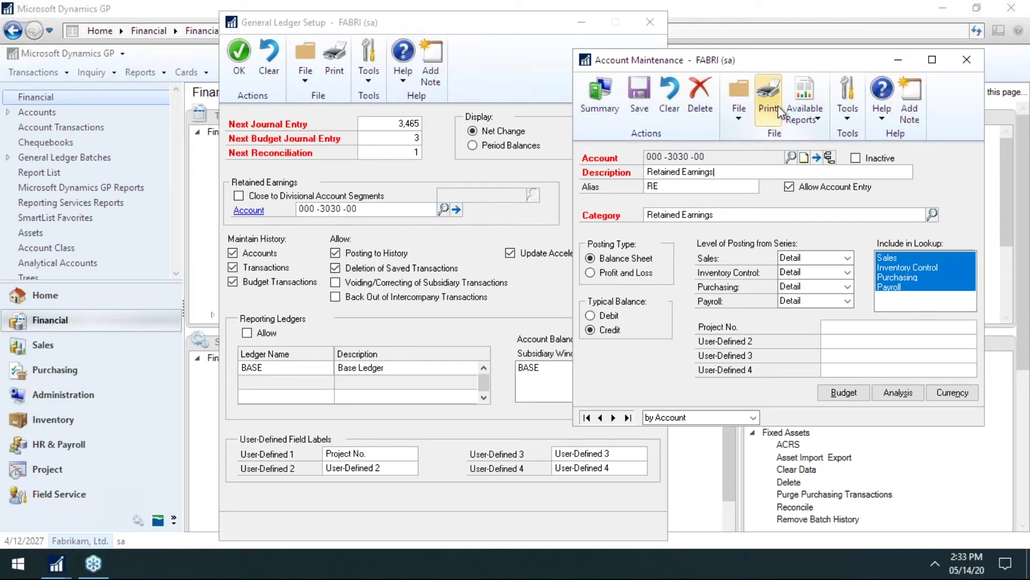
Assign the European Euro (Z-EURO) currency to the Retained Earnings account, save it, and close the account record and General Ledger Setup
left_click(953, 392)
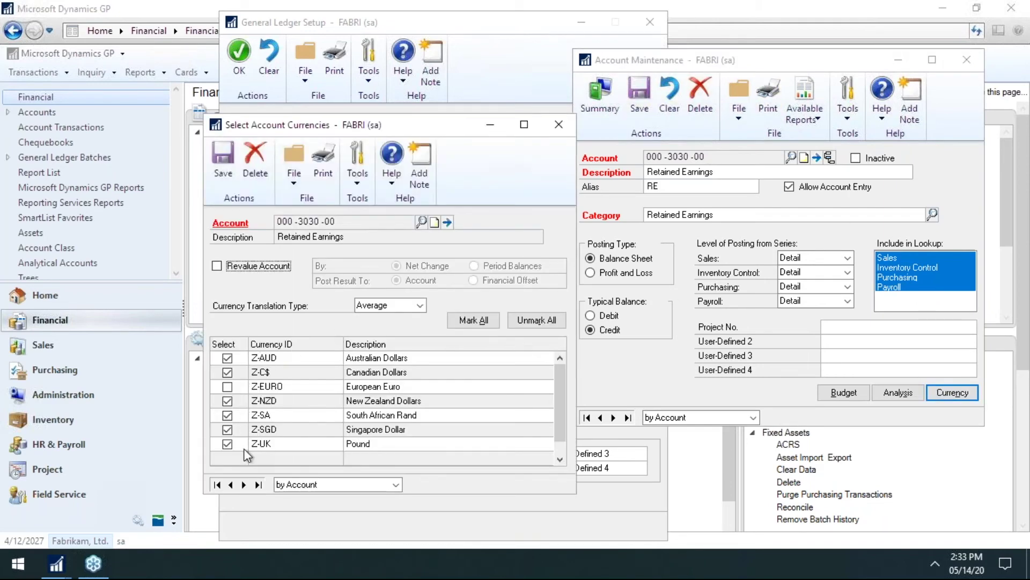
left_click(226, 387)
left_click(226, 387)
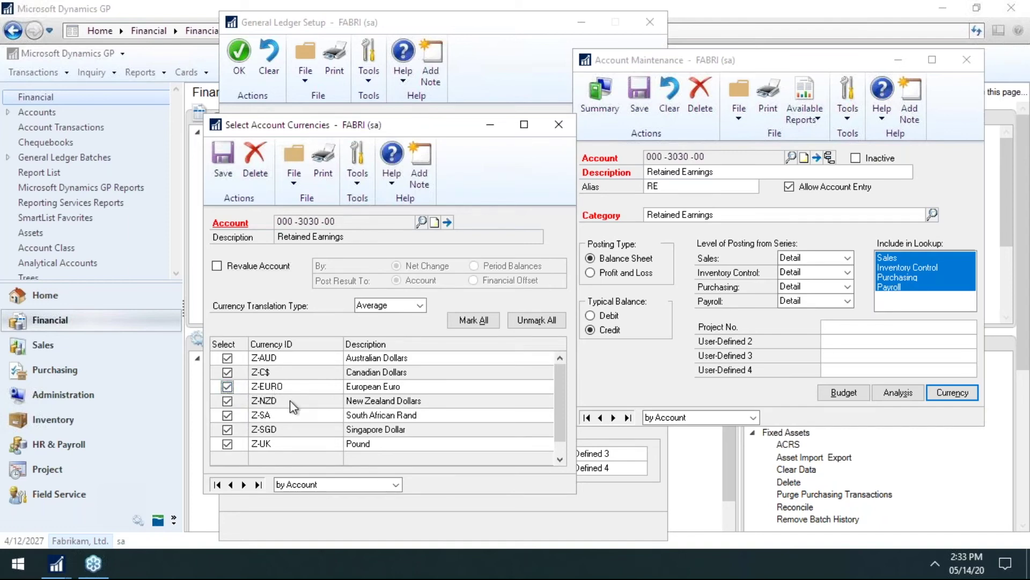
left_click(220, 164)
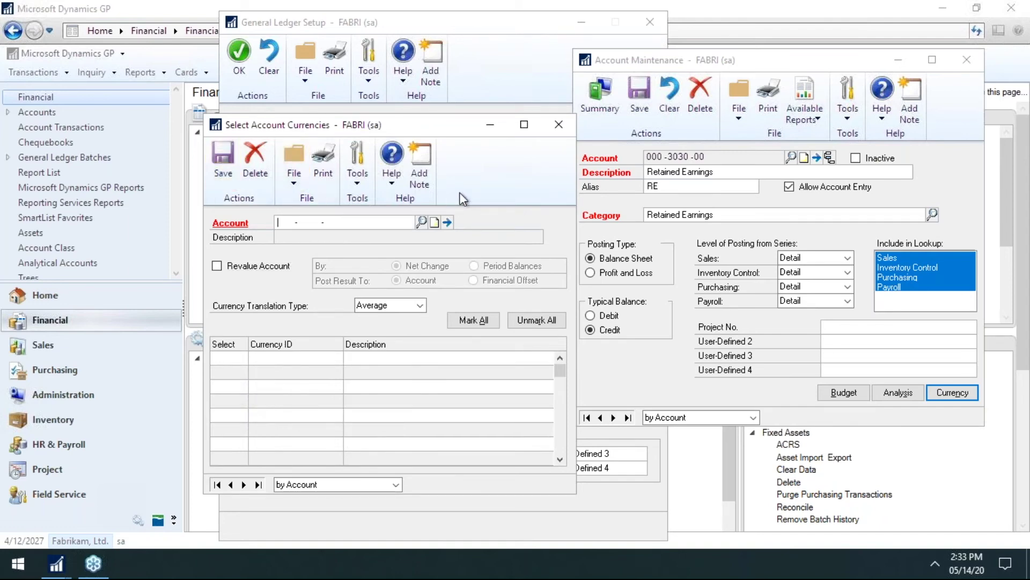
left_click(558, 125)
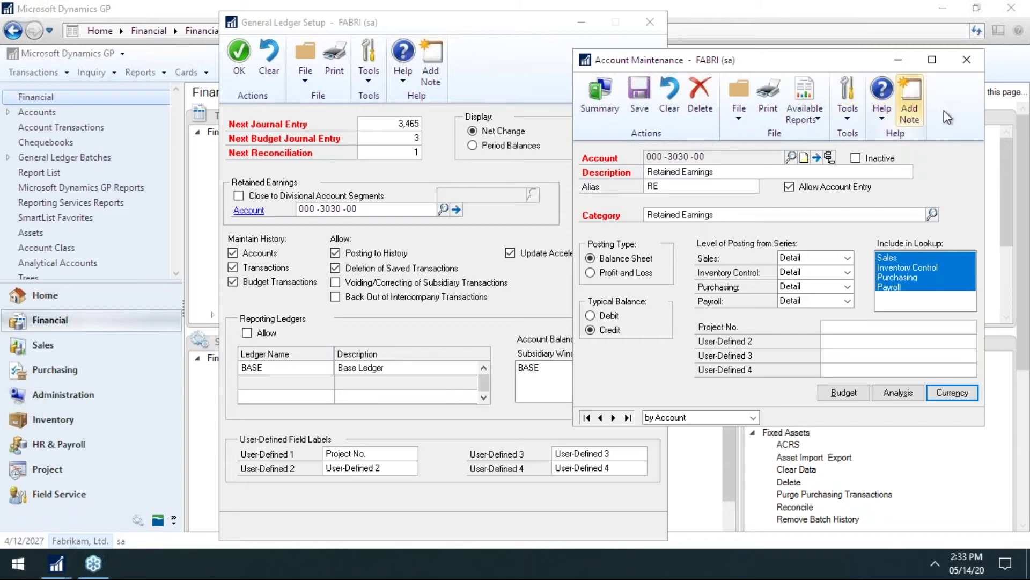
left_click(968, 58)
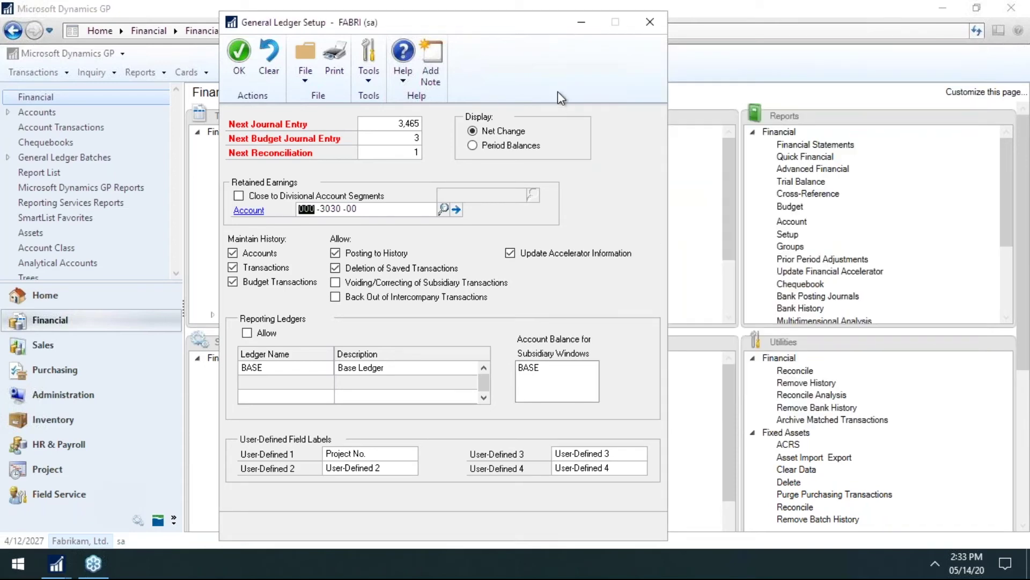
left_click(239, 54)
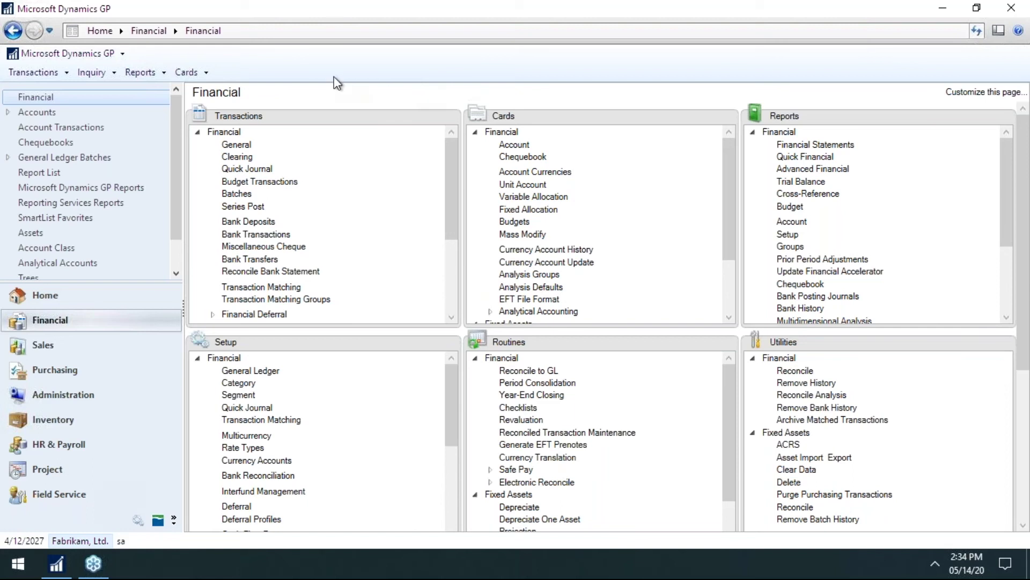
Open Fiscal Periods Setup from the company setup options and move its window clear for viewing
left_click(95, 53)
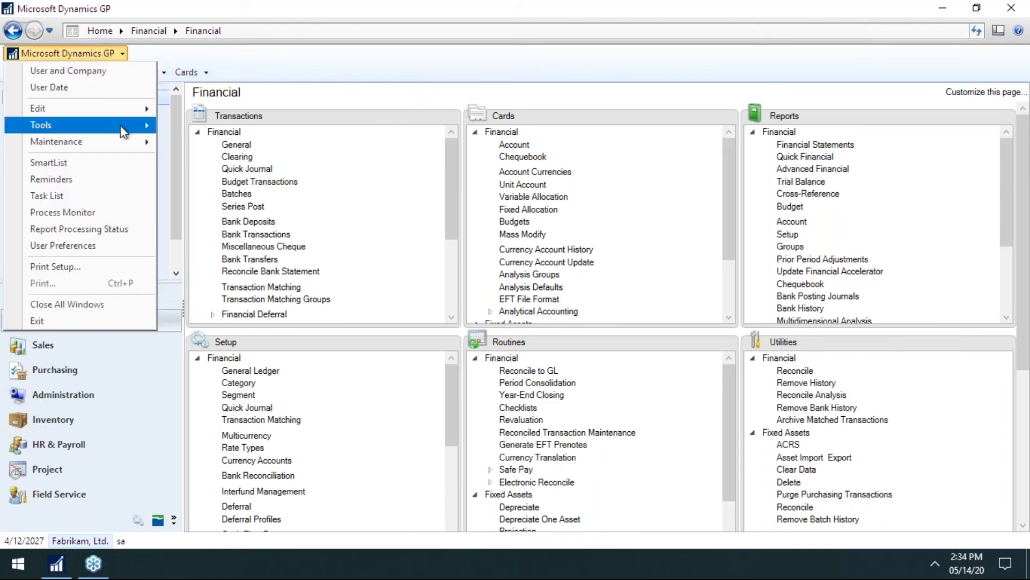
mouse_move(121, 125)
mouse_move(260, 127)
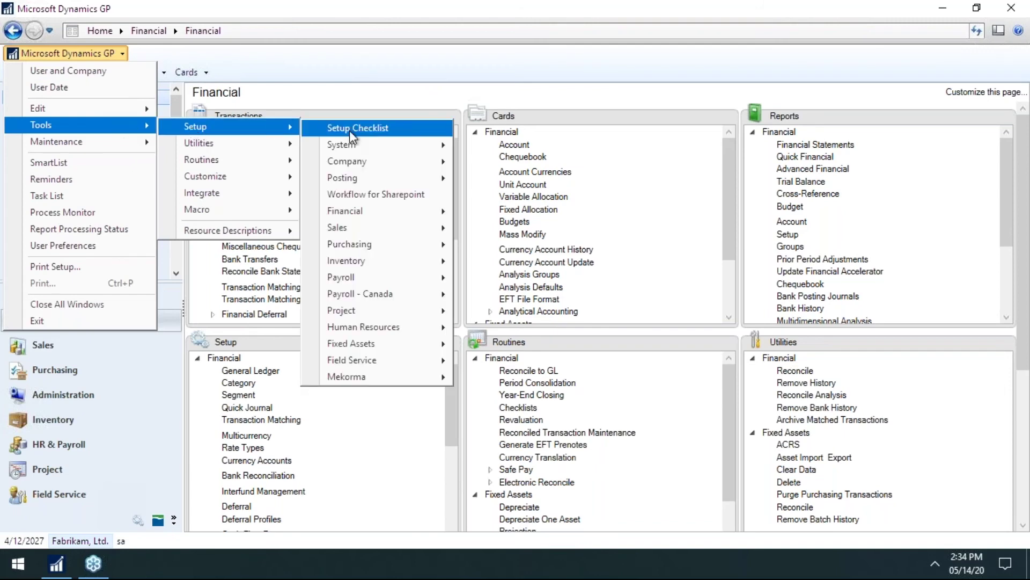
mouse_move(362, 164)
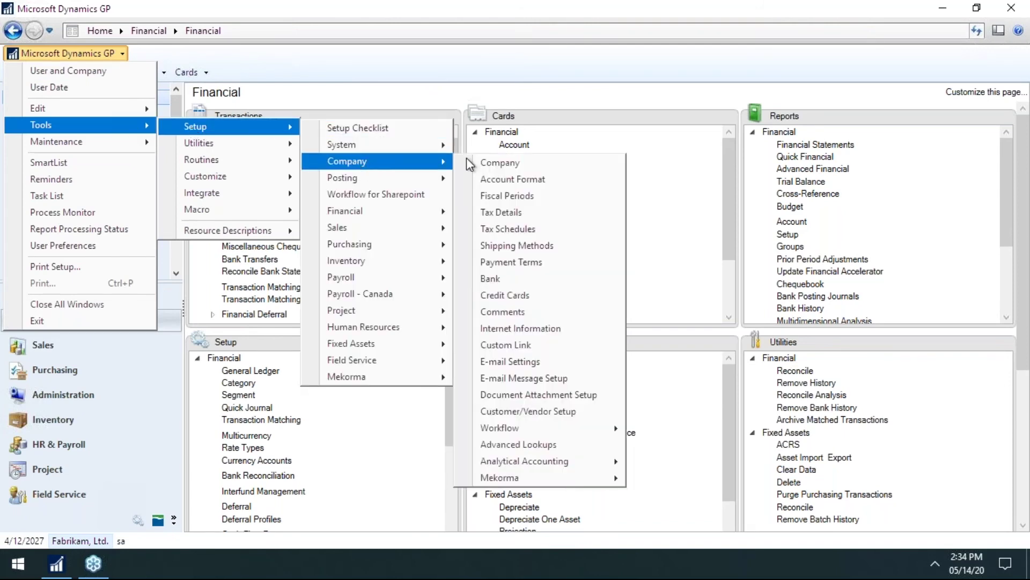
left_click(523, 203)
left_click_drag(497, 145, 396, 63)
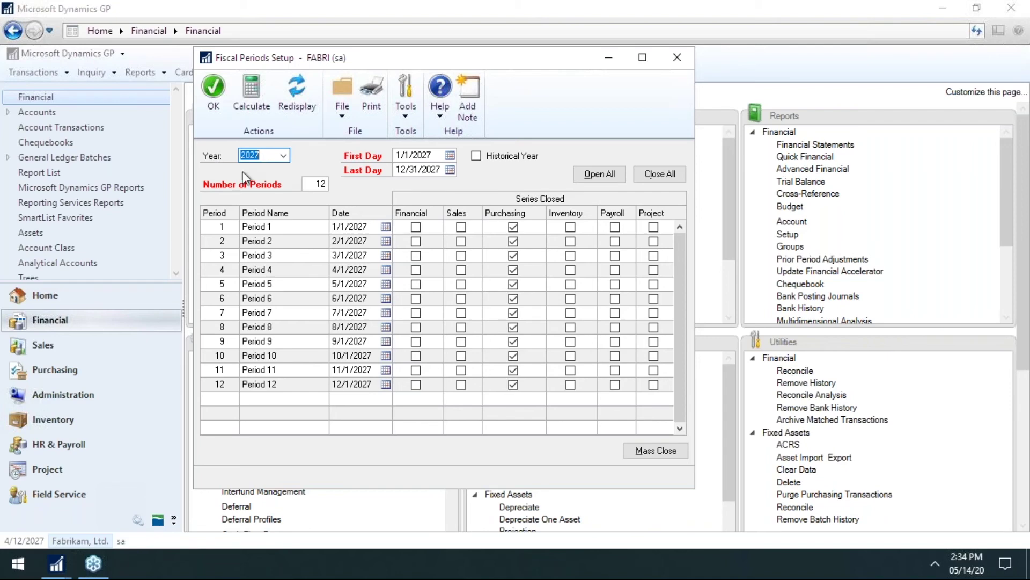
Check which fiscal years already exist, and enter 2029 as the new fiscal year
left_click(283, 155)
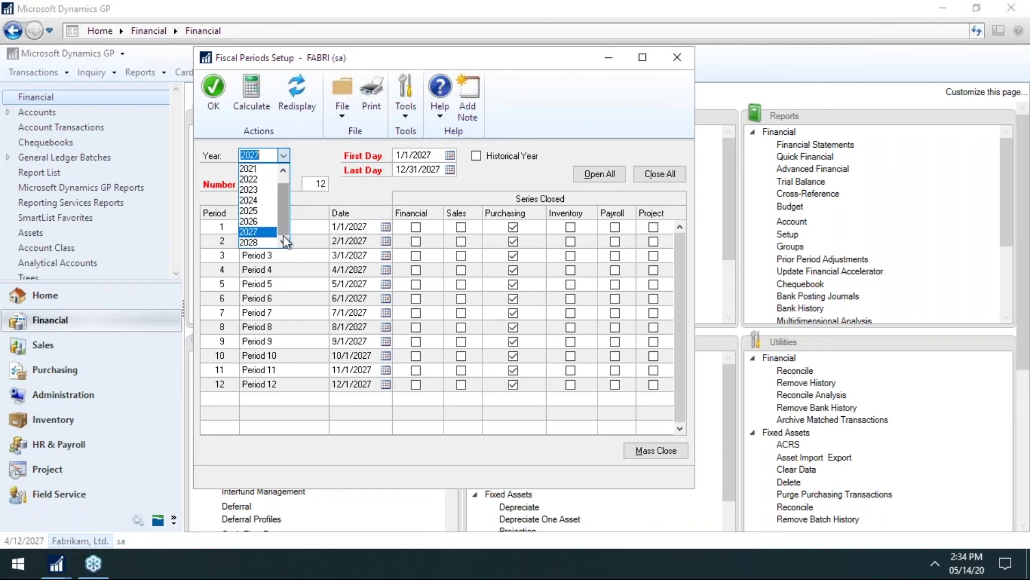
left_click(308, 152)
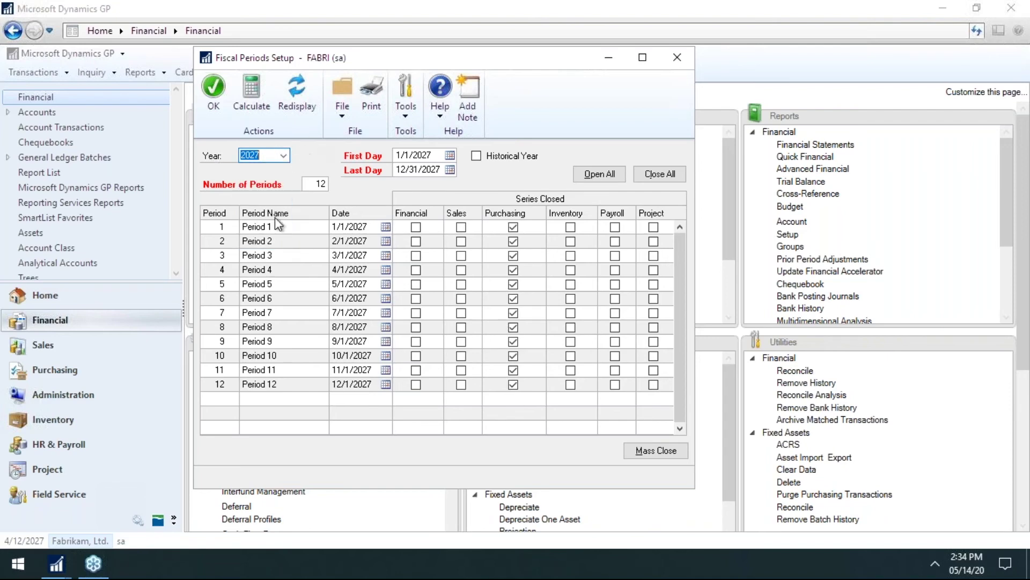
type("2029")
key("Tab")
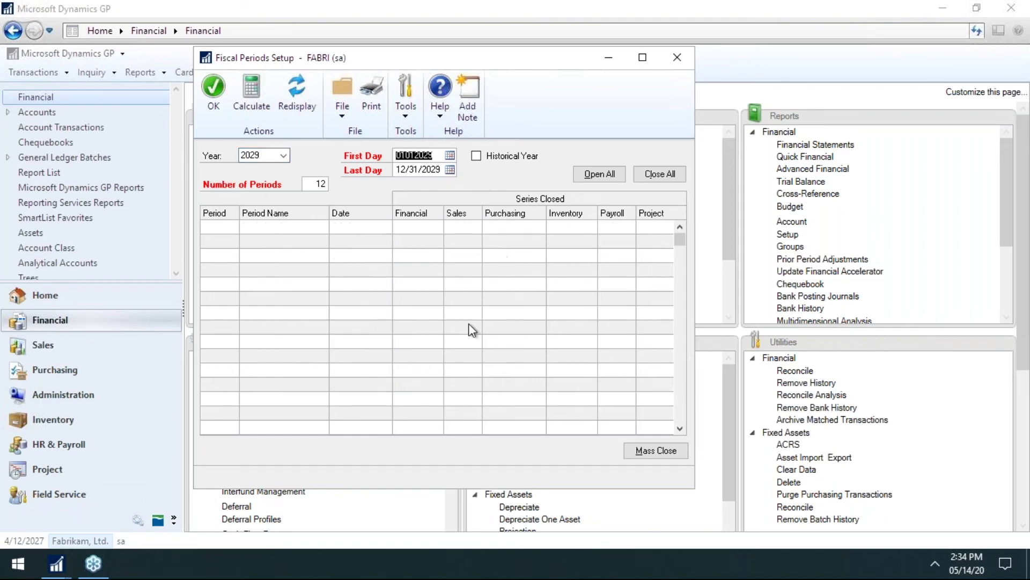
Set the first day of fiscal year 2029 to 1/1/2029 and try to calculate its 12 periods
left_click(404, 160)
left_click_drag(433, 160, 387, 156)
key("Tab")
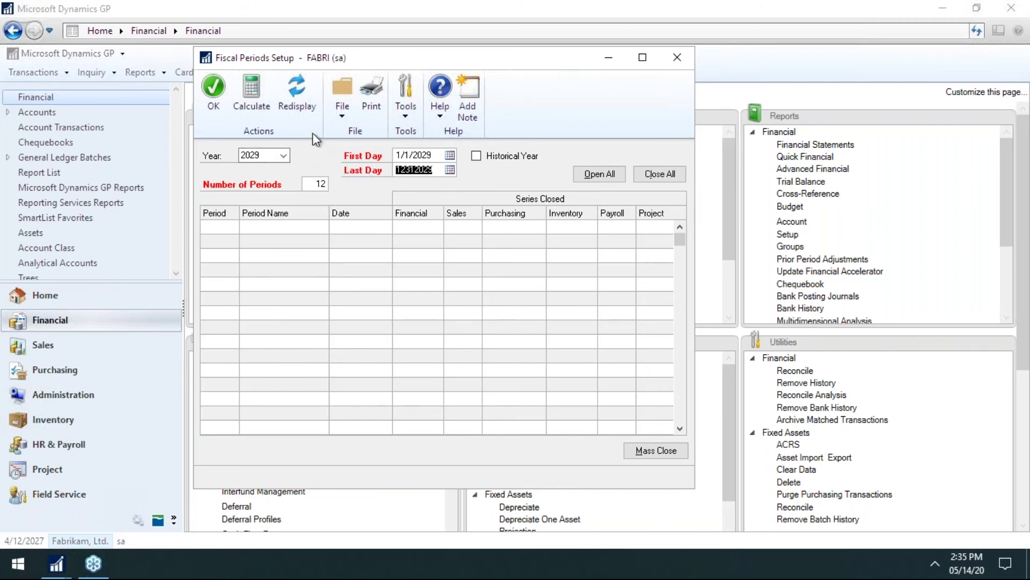
left_click(259, 104)
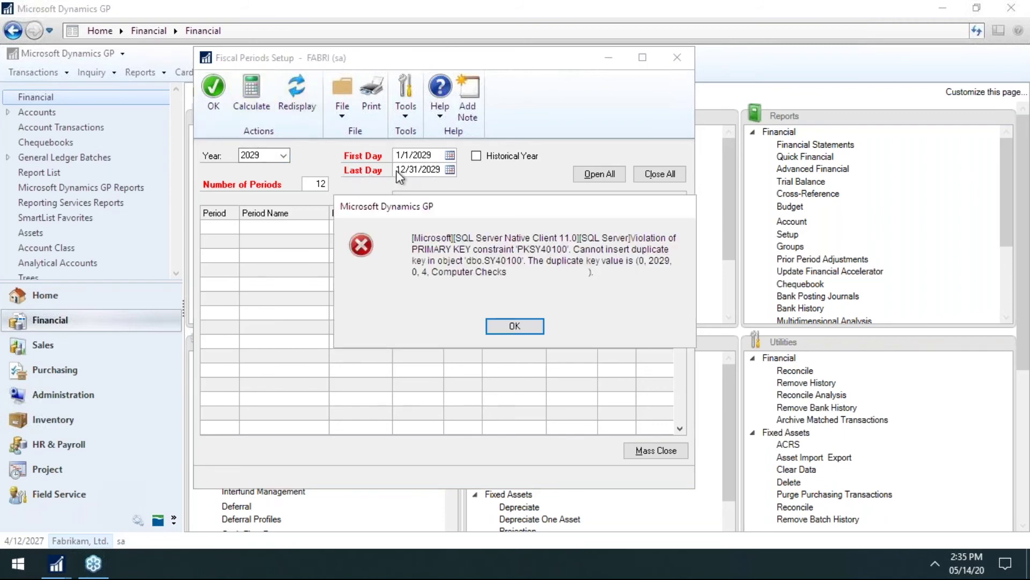
left_click(522, 330)
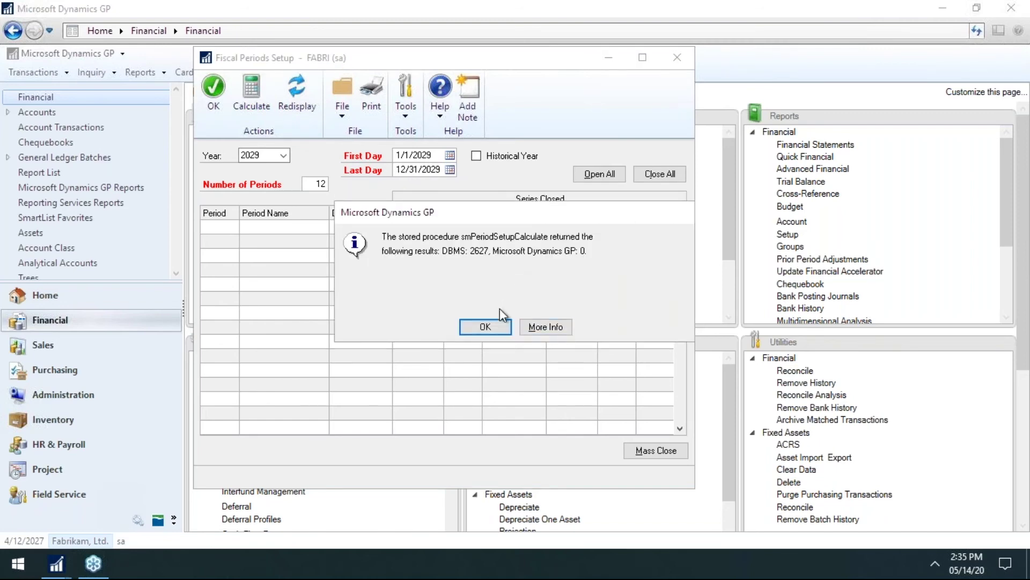
left_click(496, 324)
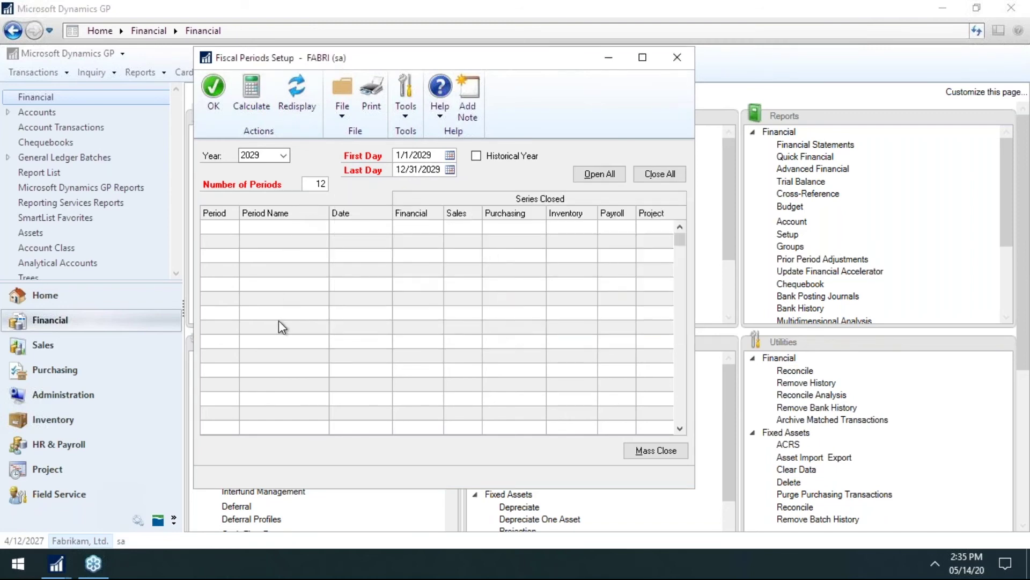
Try to switch Fiscal Periods Setup to year 2027 and to close the window
left_click(283, 156)
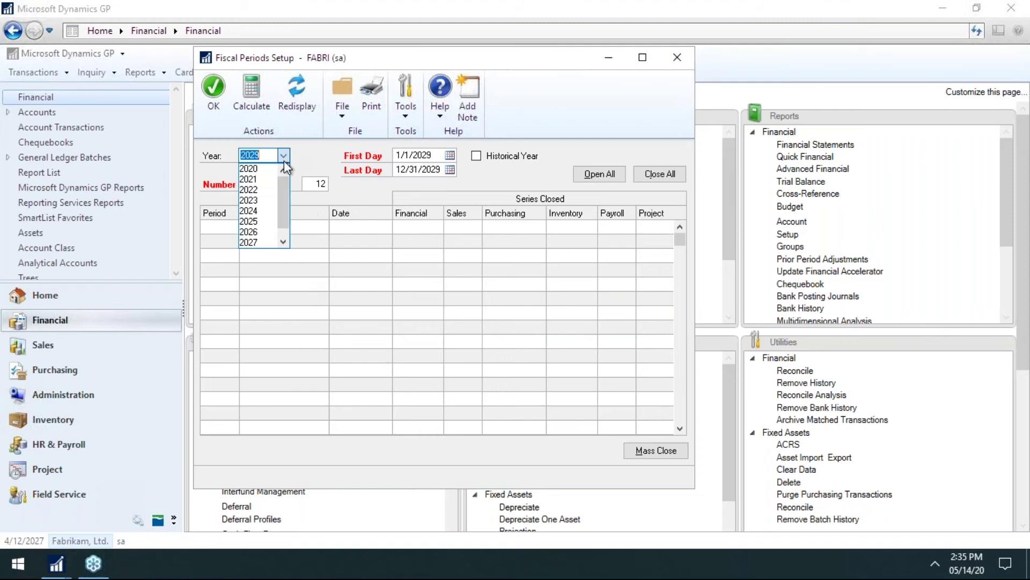
left_click(265, 242)
left_click(513, 328)
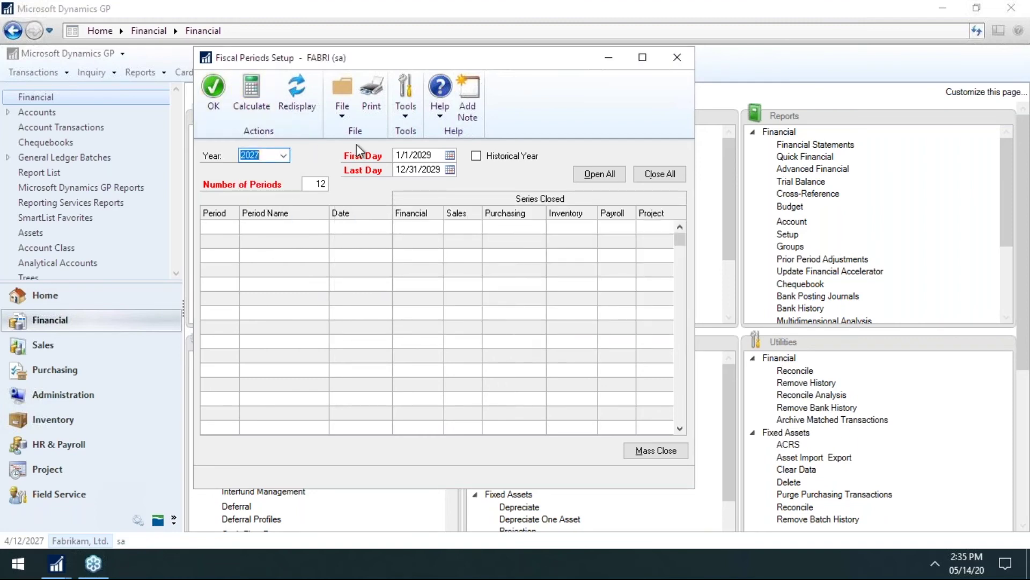
left_click(677, 59)
left_click(535, 328)
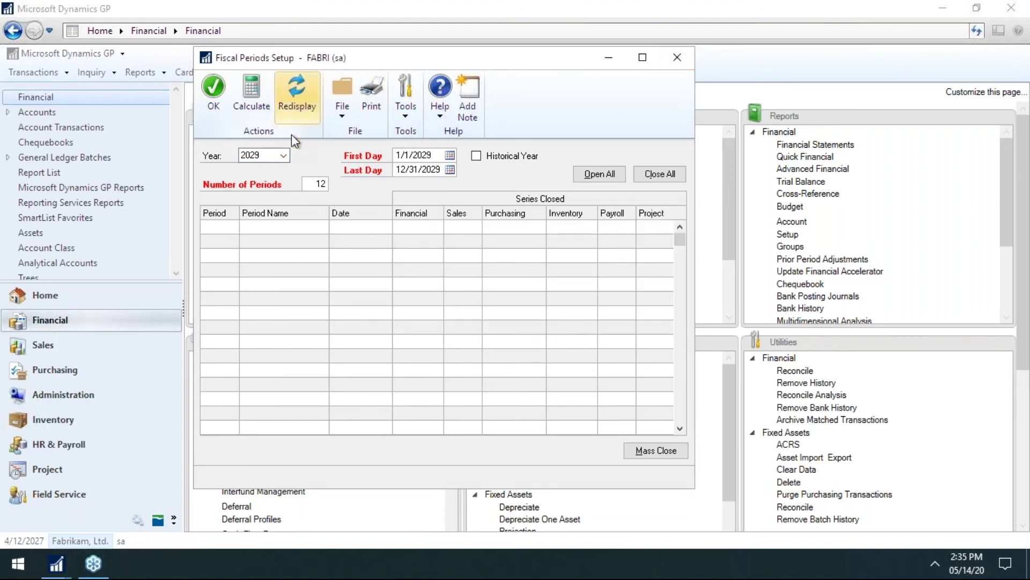
Try again to load fiscal year 2027, and try 2026 as well
left_click(284, 155)
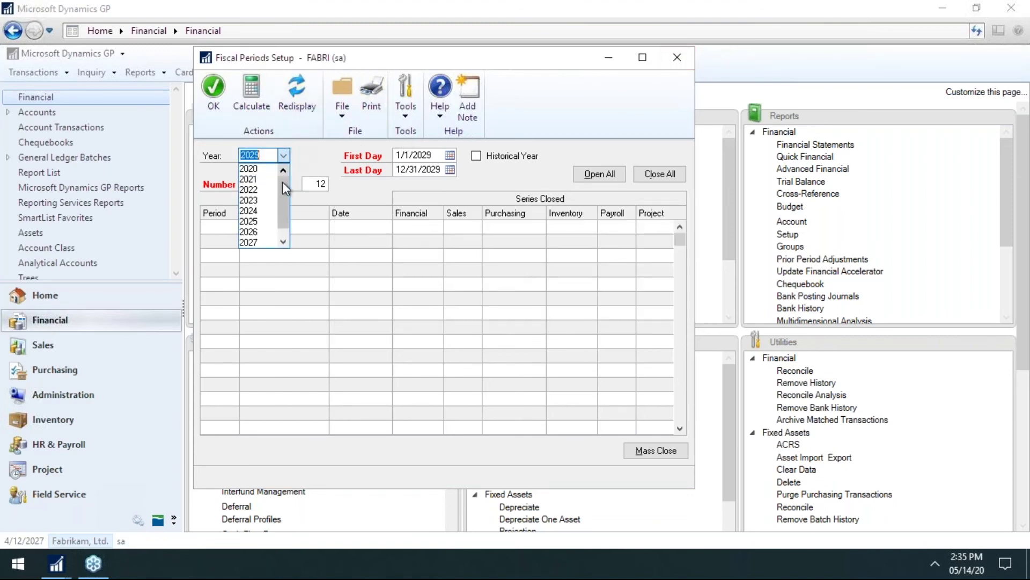
left_click(257, 242)
left_click(491, 325)
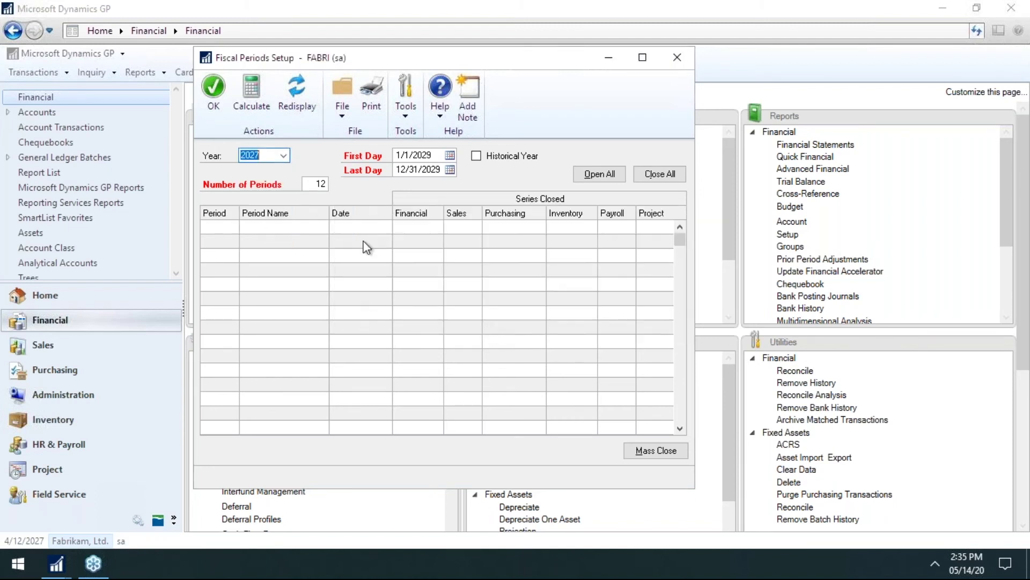
left_click(282, 158)
left_click(262, 235)
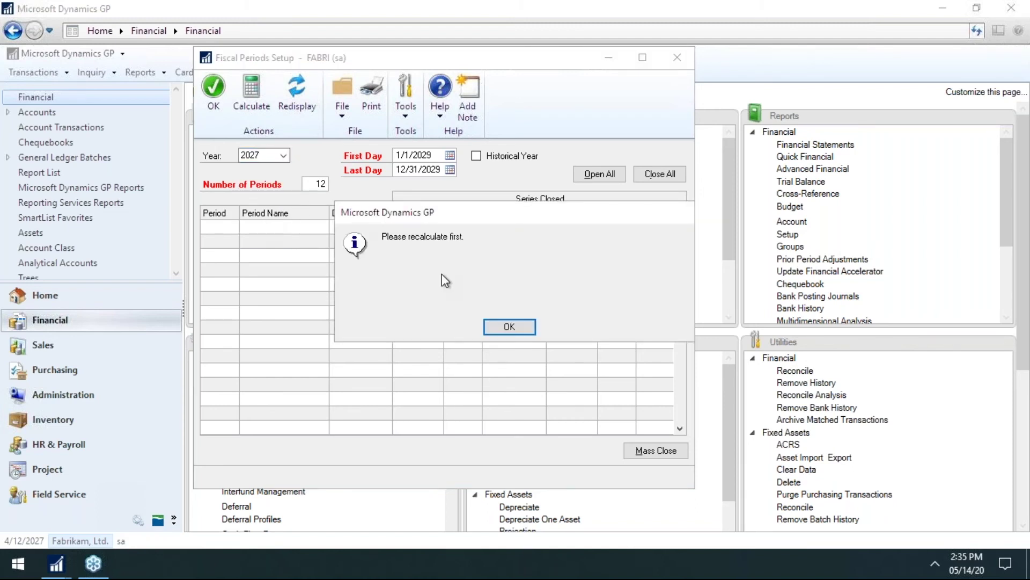
left_click(499, 325)
left_click(284, 156)
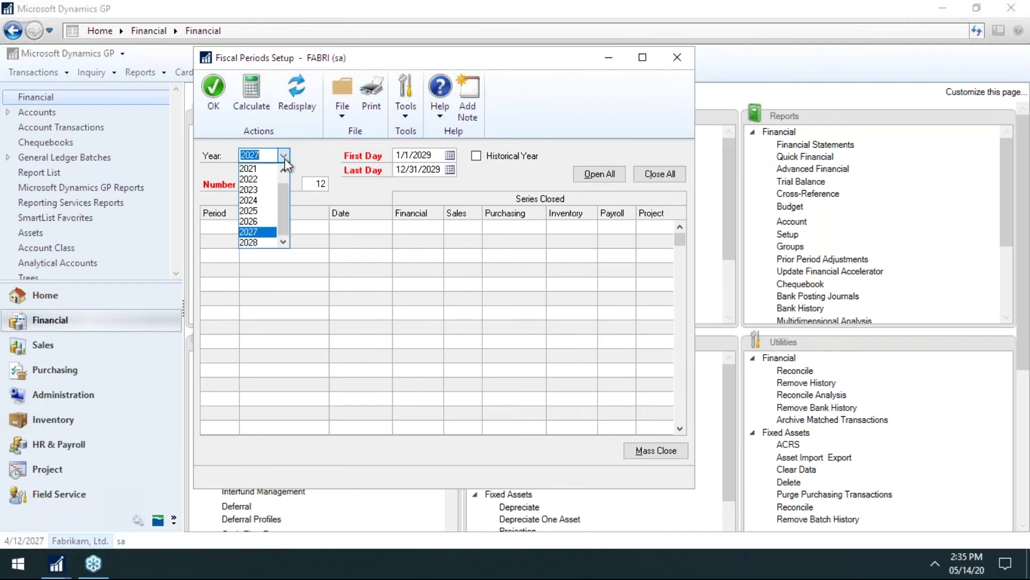
left_click(265, 223)
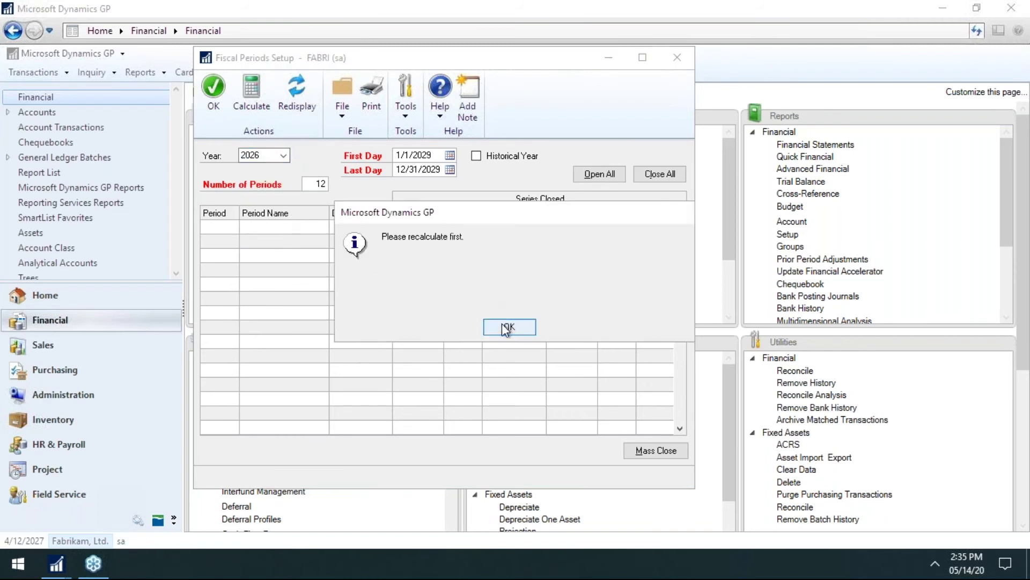
left_click(501, 323)
Try once more to close Fiscal Periods Setup, and minimize its window
left_click(676, 58)
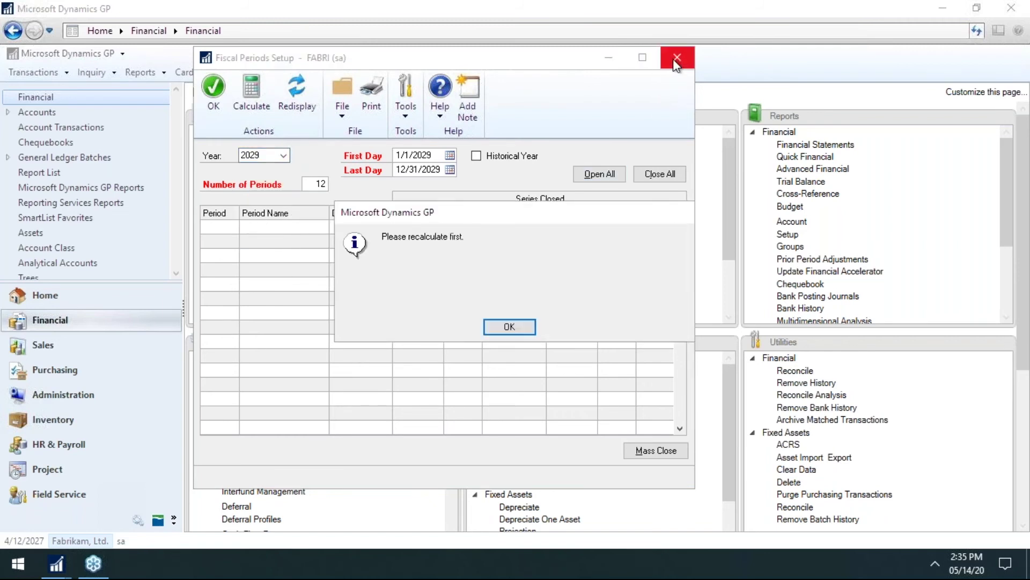
left_click(513, 329)
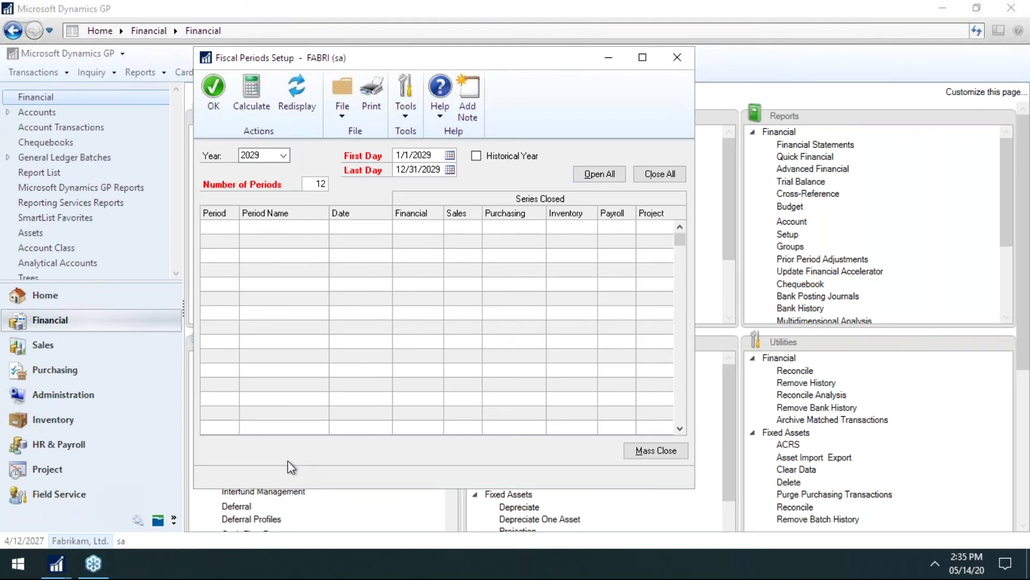
left_click(609, 58)
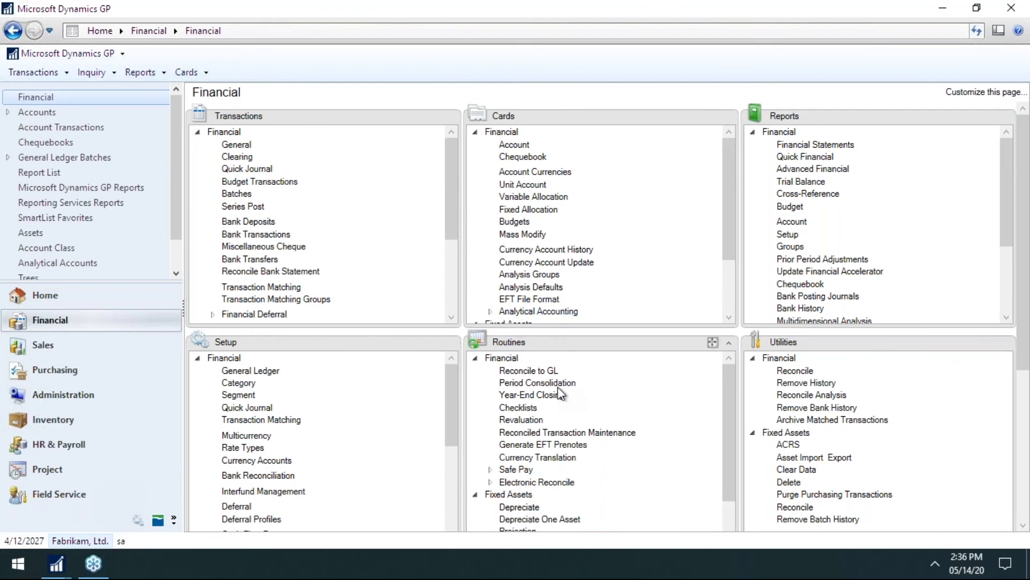
Open the Year-End Closing routine, reposition its window and examine the segments of the Retained Earnings Account
left_click(524, 397)
left_click_drag(405, 115, 401, 99)
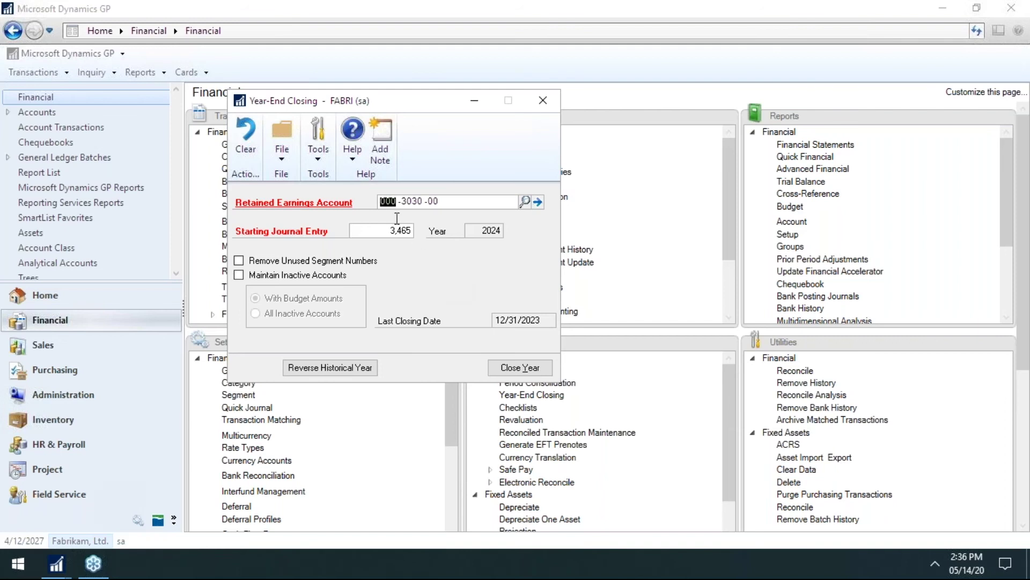
double_click(411, 202)
double_click(433, 201)
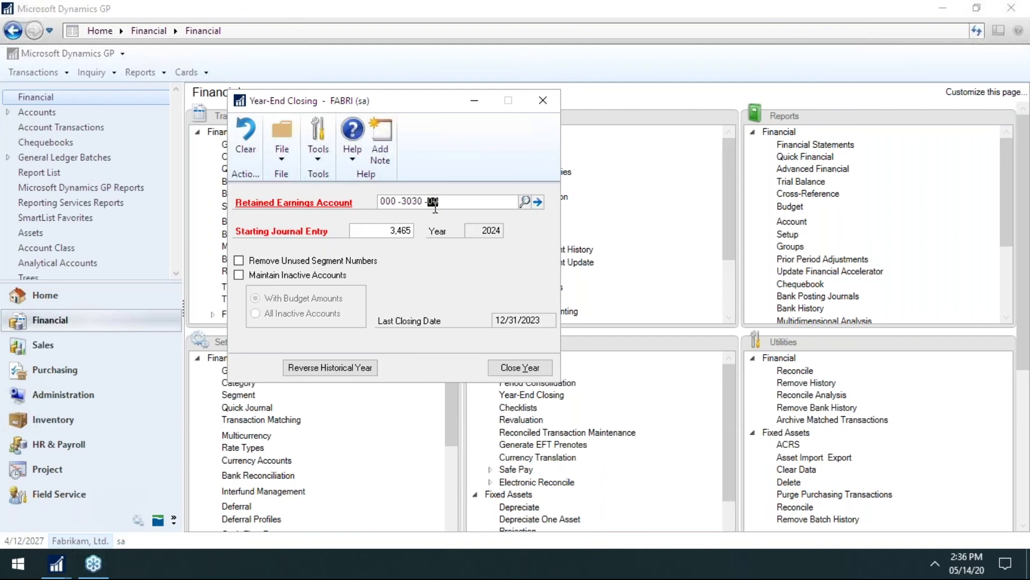
double_click(388, 207)
double_click(441, 202)
Turn on Maintain Inactive Accounts to view its With Budget Amounts and All Inactive Accounts choices, and turn it off again
left_click(239, 276)
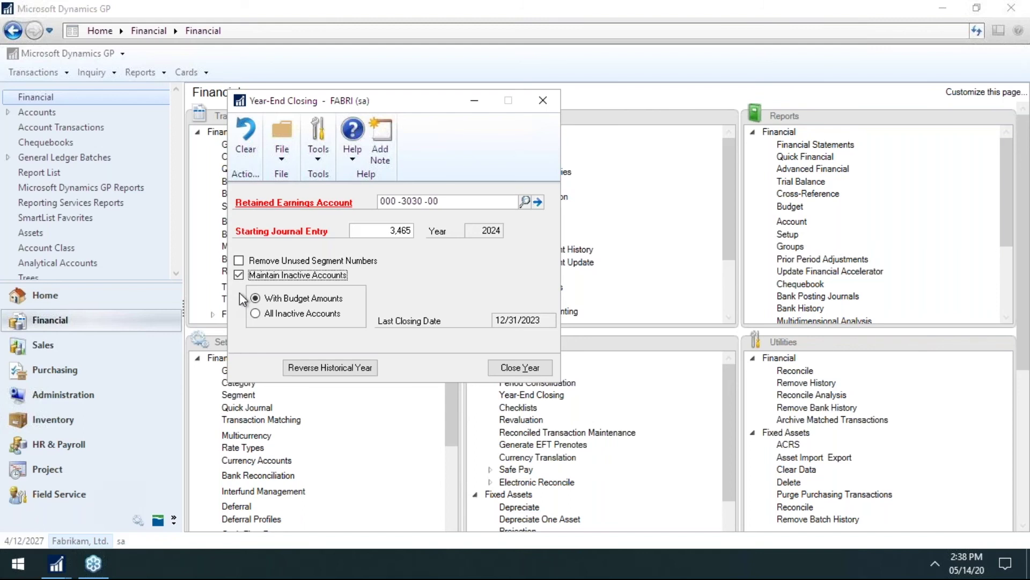
left_click(239, 275)
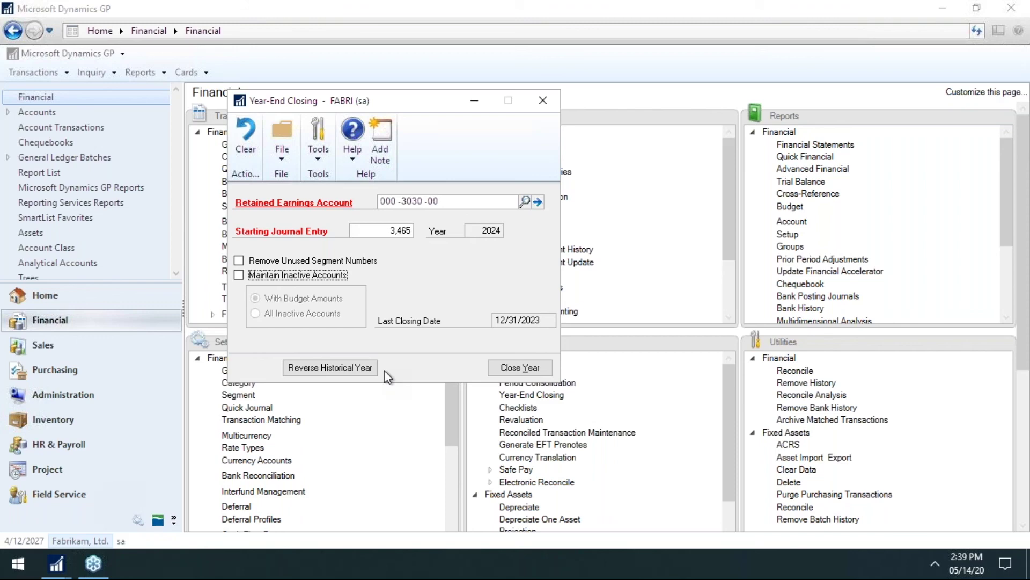
left_click(407, 341)
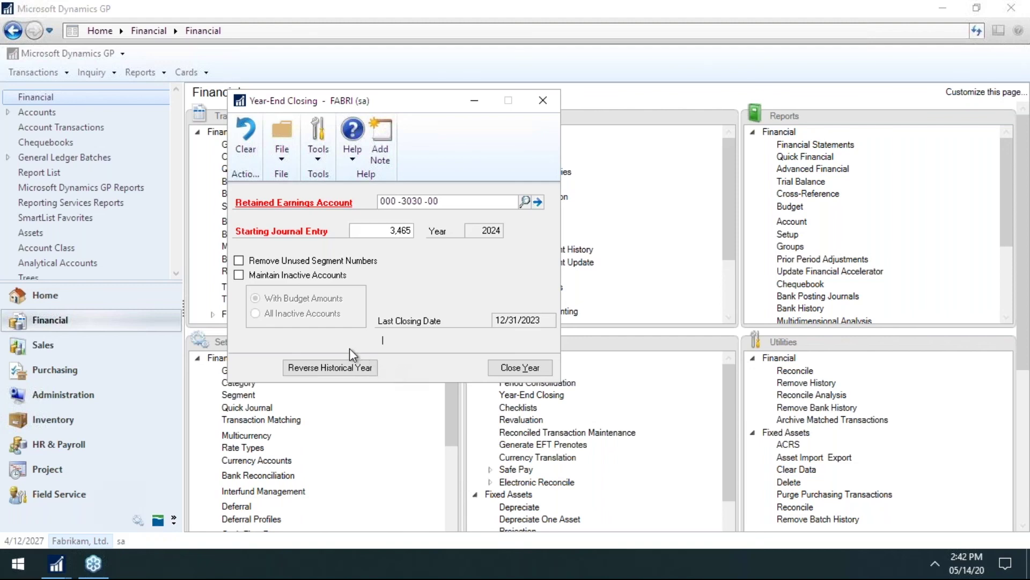
Switch to the Year End Closing Tips presentation in PowerPoint and start the slide show from the Upcoming Events slide
left_click(93, 564)
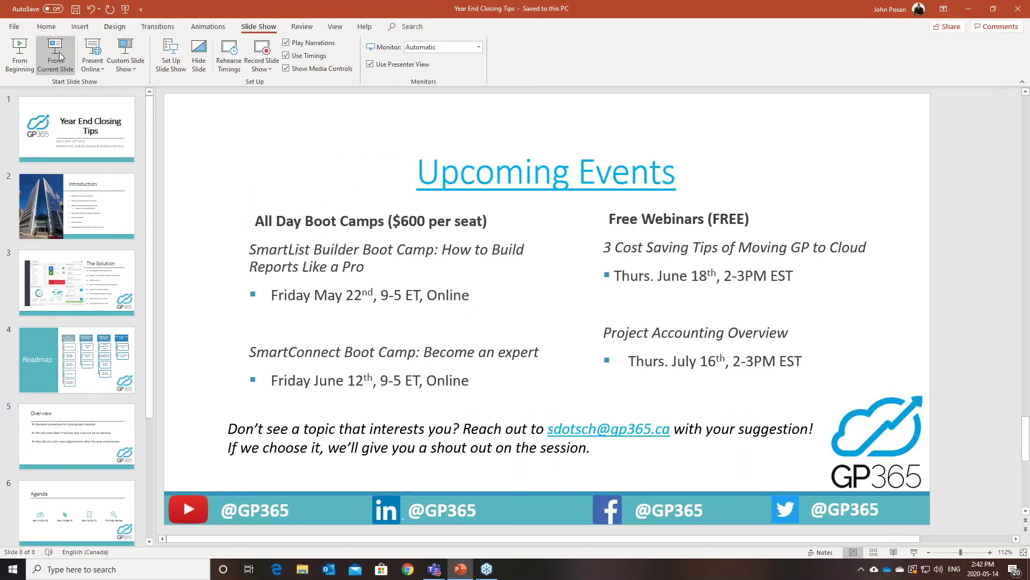
left_click(162, 217)
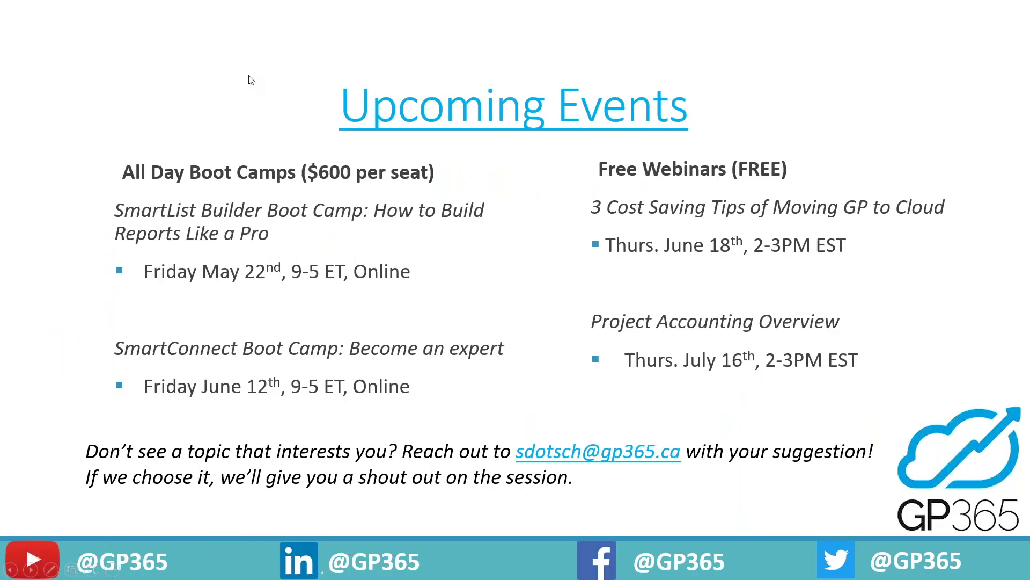